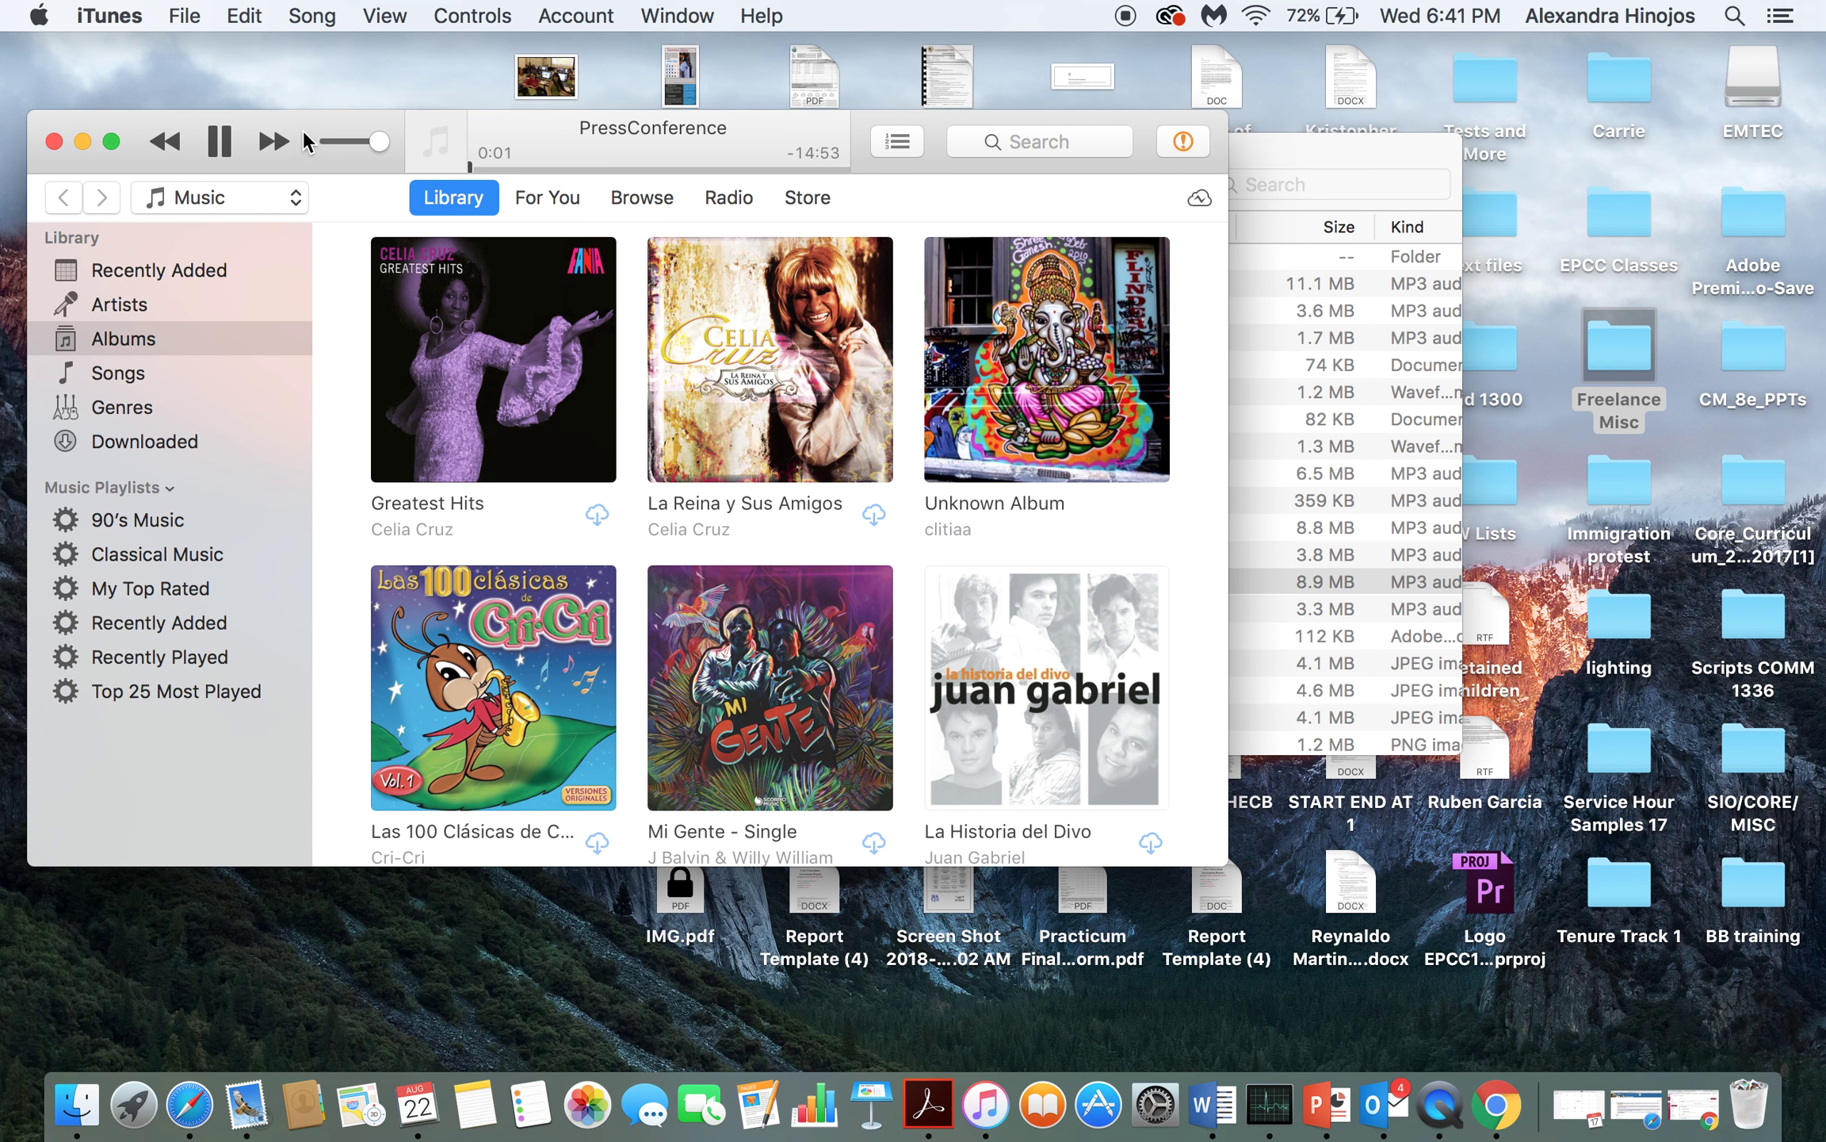
Play the About Face Veterans Against War MP3 interview from the Recordings folder in Finder
click(1329, 149)
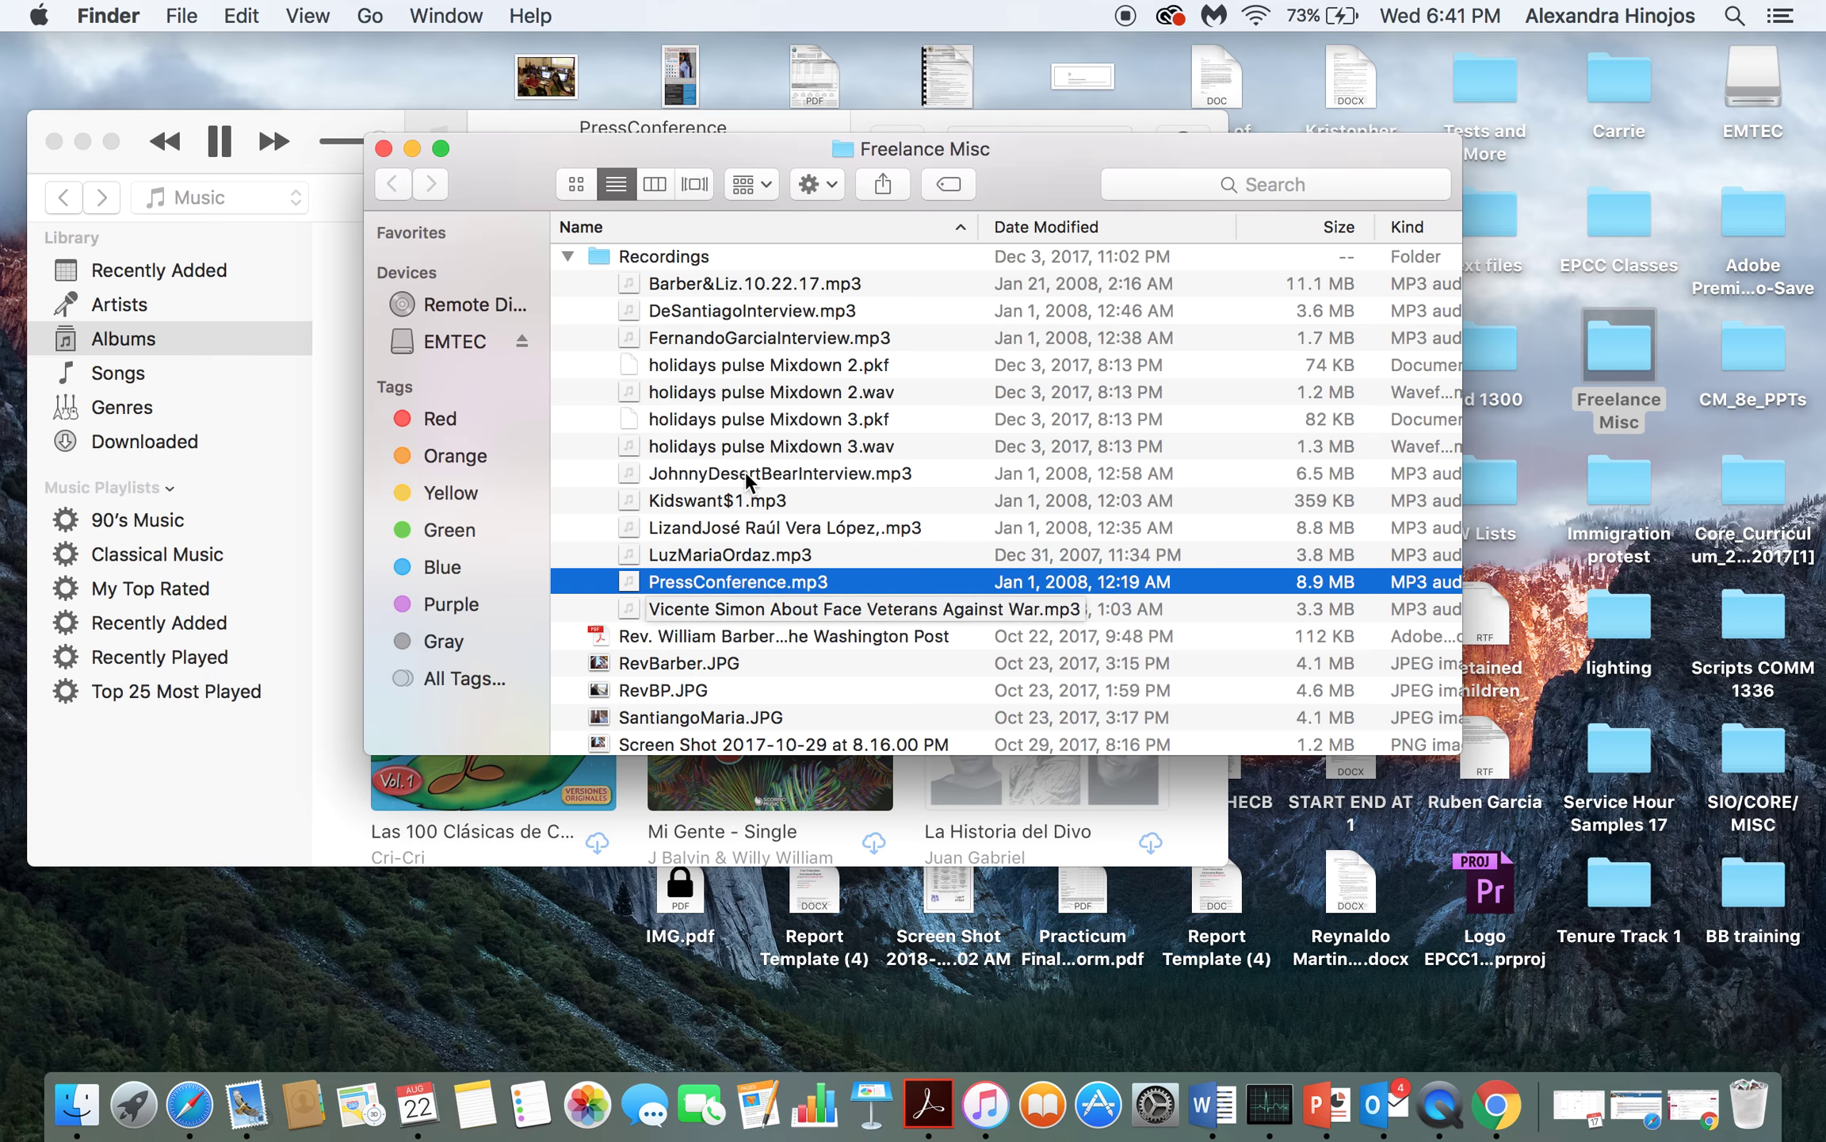
double_click(706, 611)
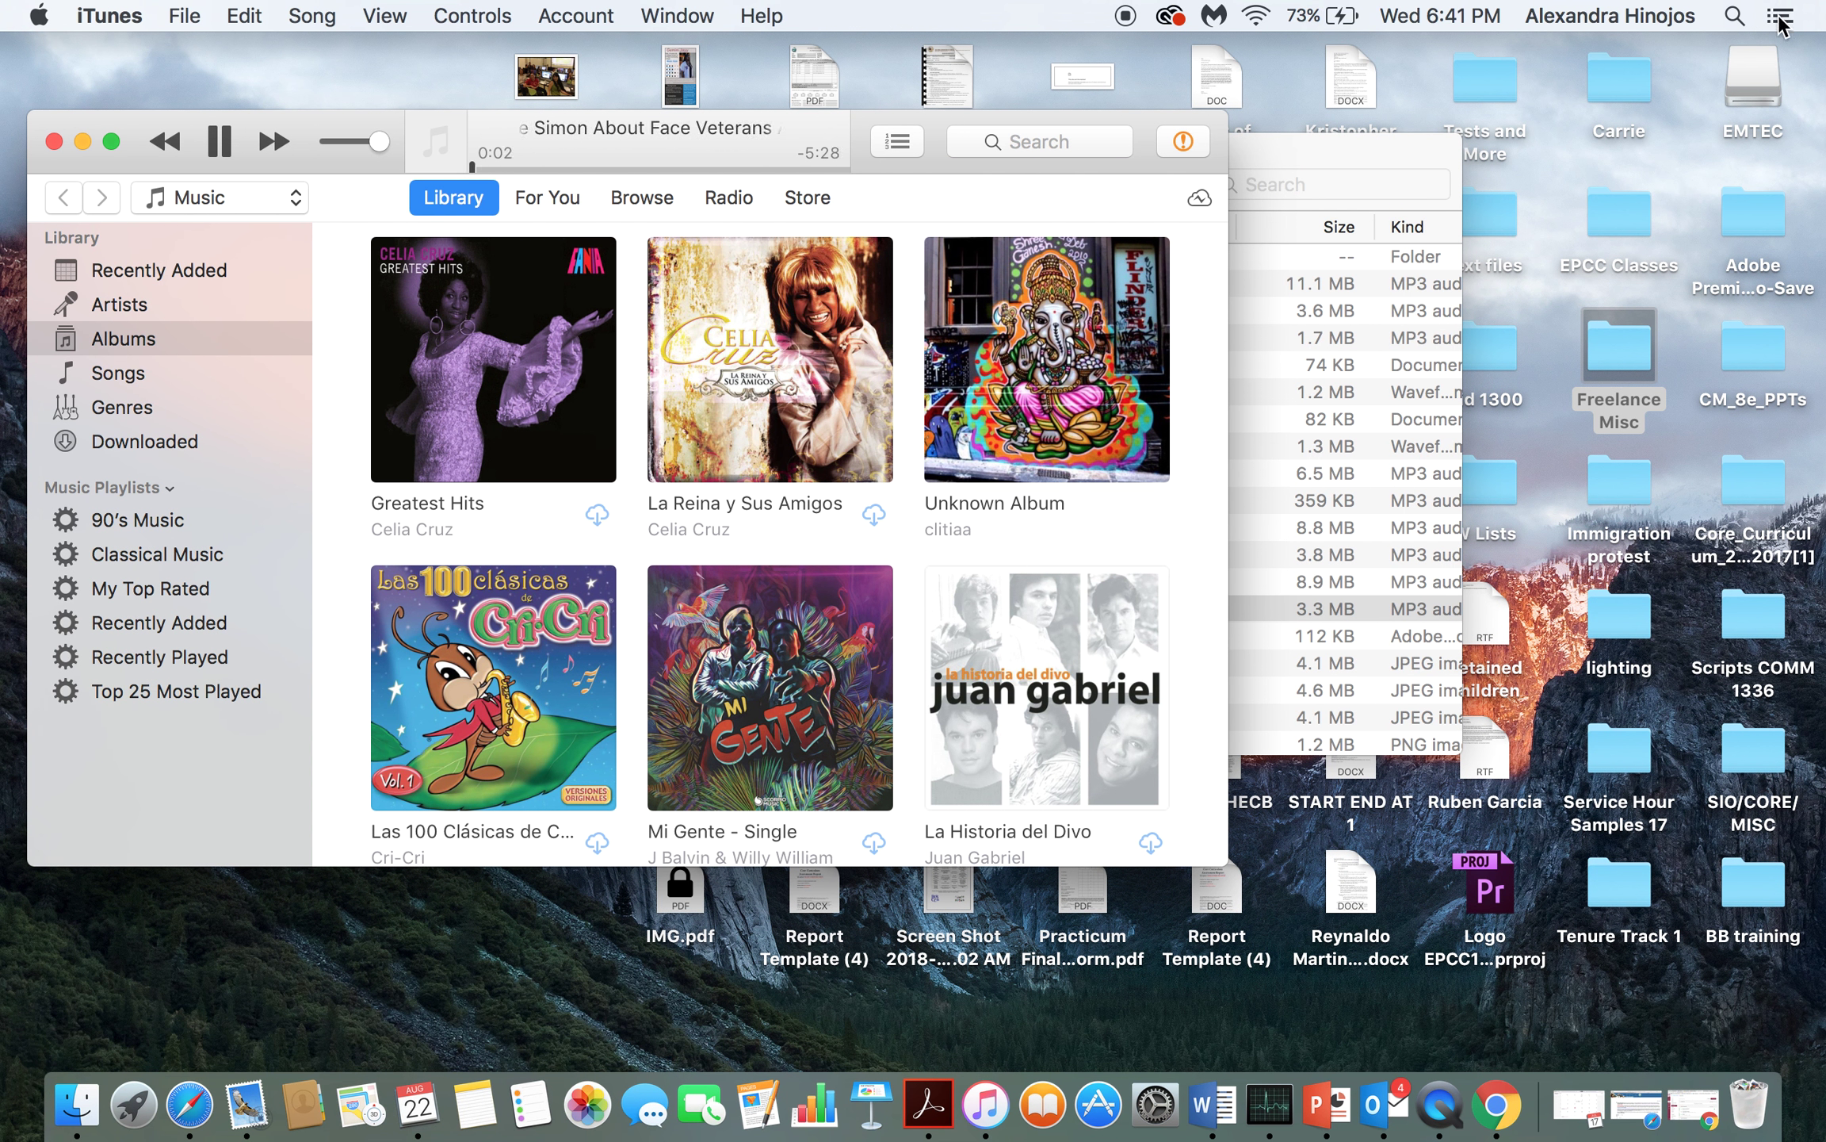
Launch TextEdit and look through the Documents folder in its file browser
key(super+space)
text(textedit)
key(Return)
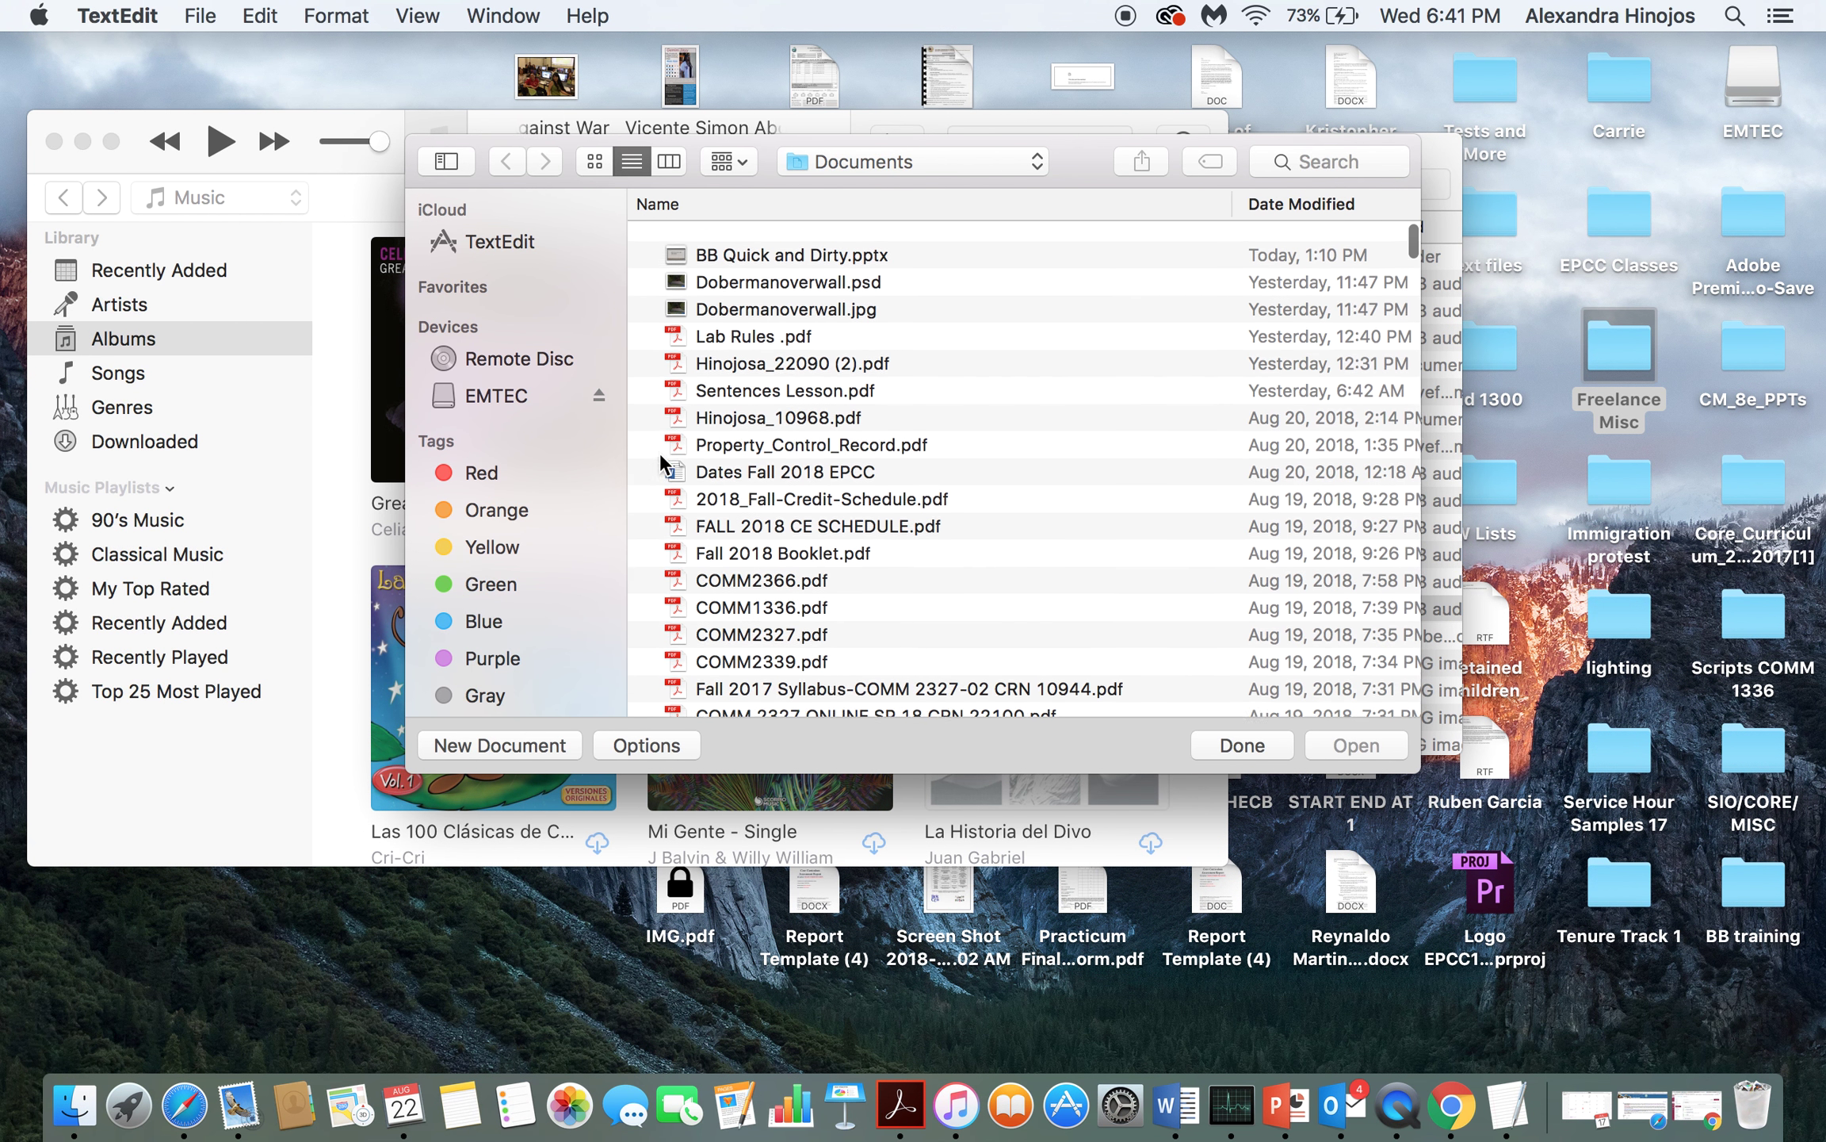
scroll(713, 475, down, 10)
scroll(721, 507, down, 20)
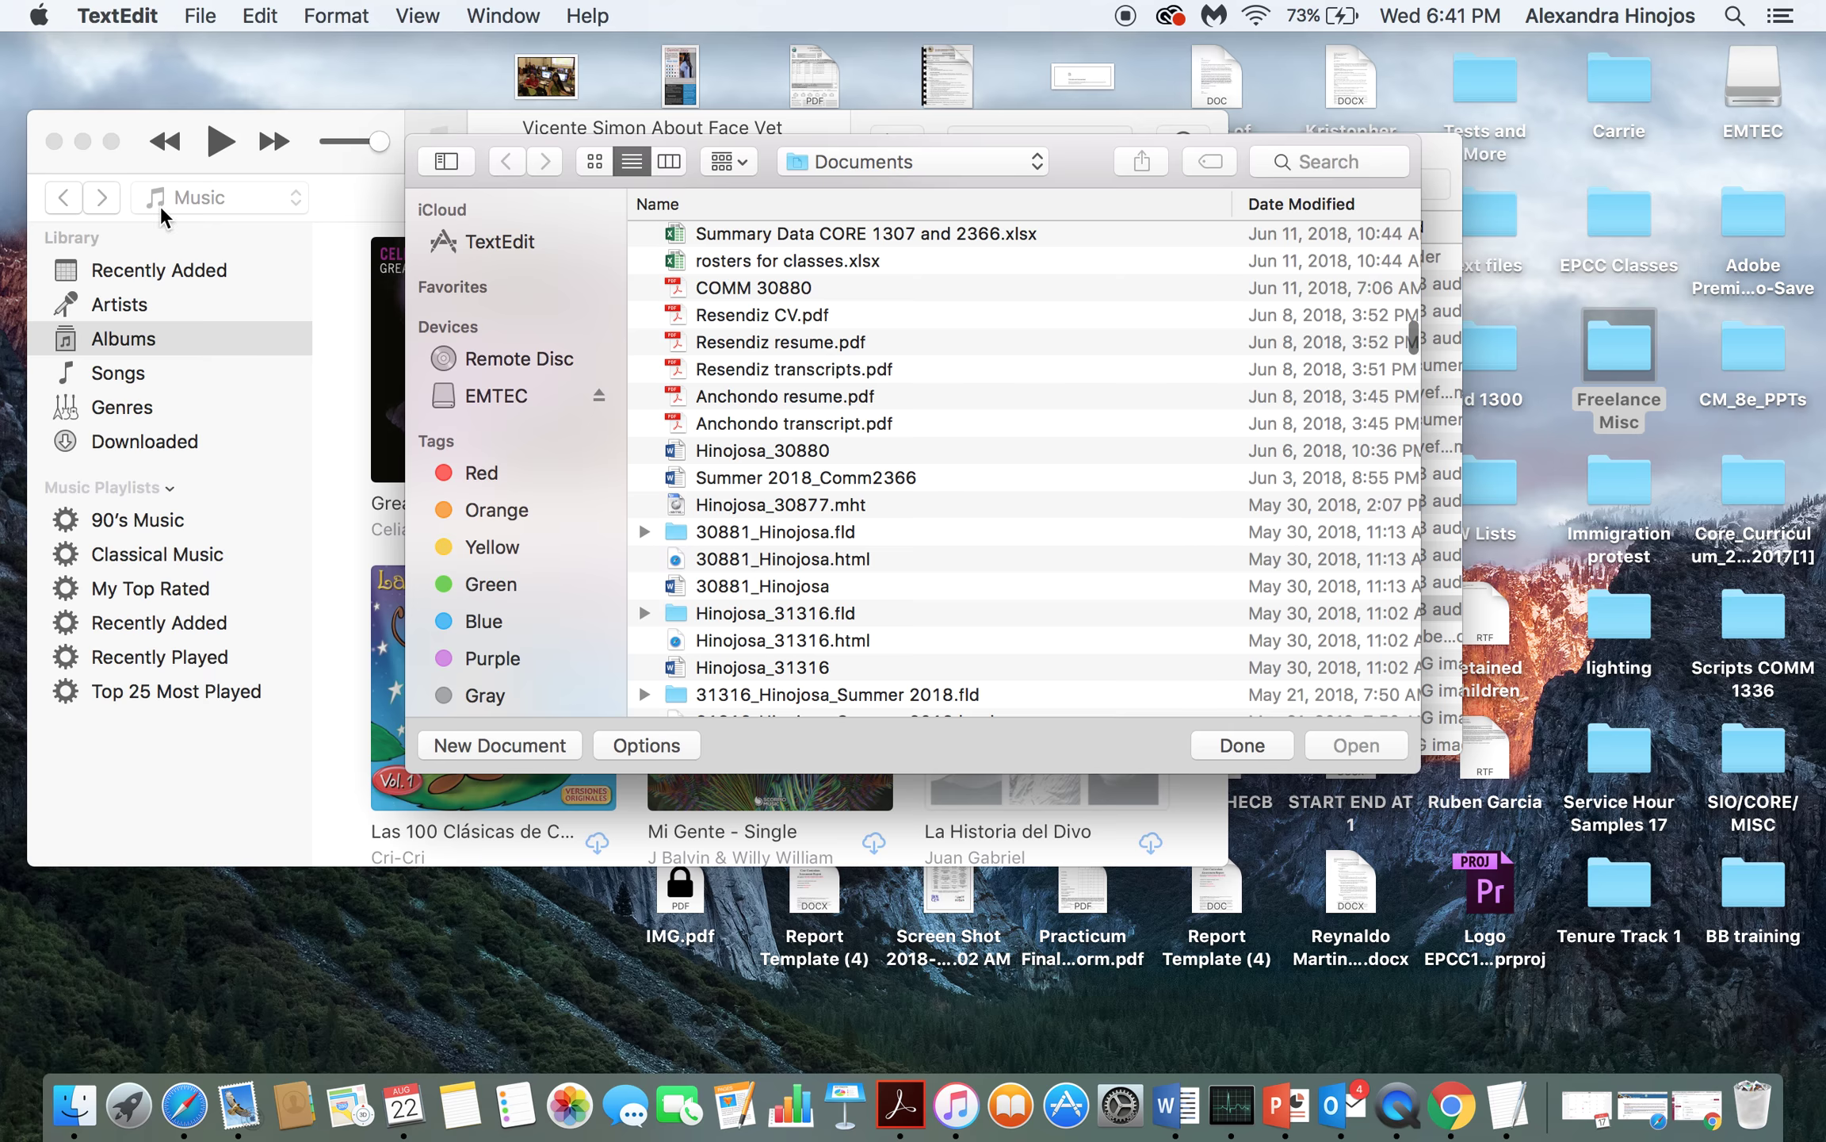
Switch to iTunes and go back to the start of the PressConference recording
click(276, 175)
click(159, 143)
click(158, 144)
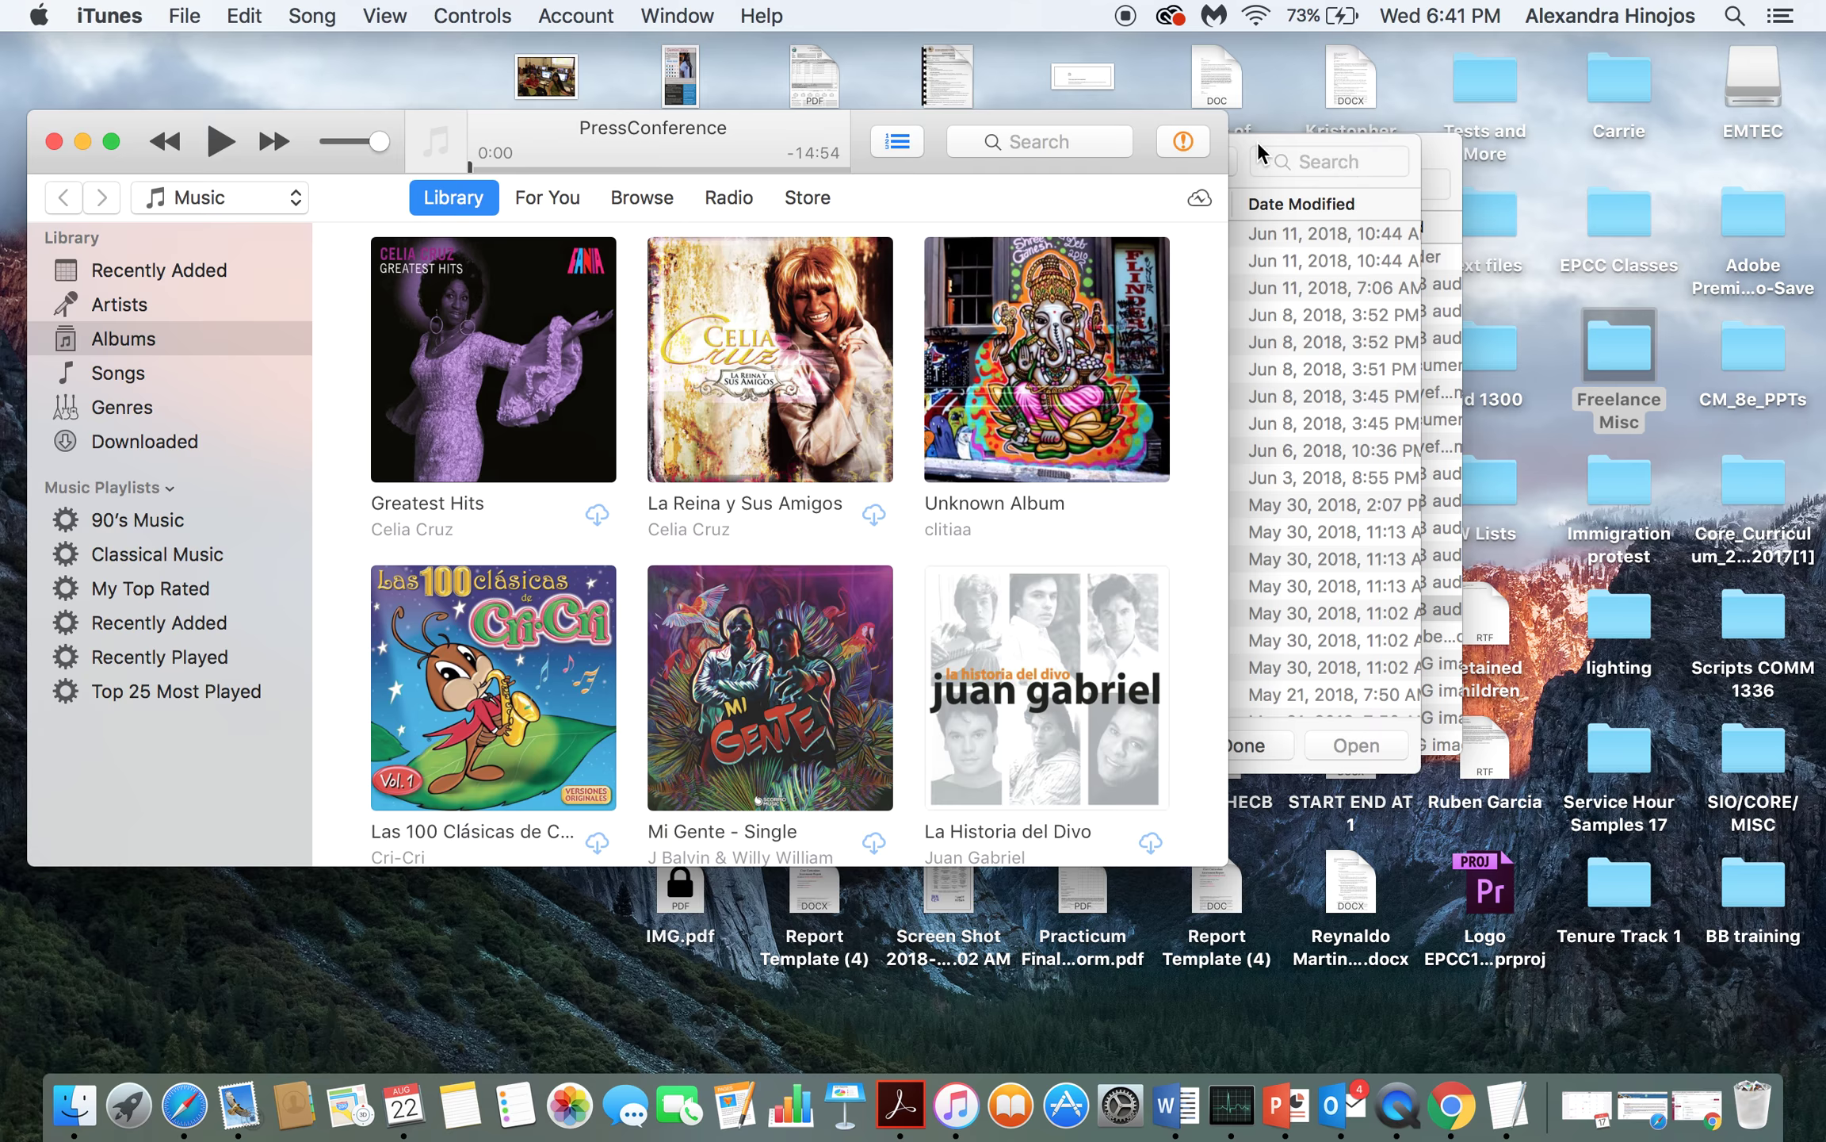
Dismiss TextEdit's file browser and create a new blank document, placed beside the iTunes player controls
key(ctrl+Up)
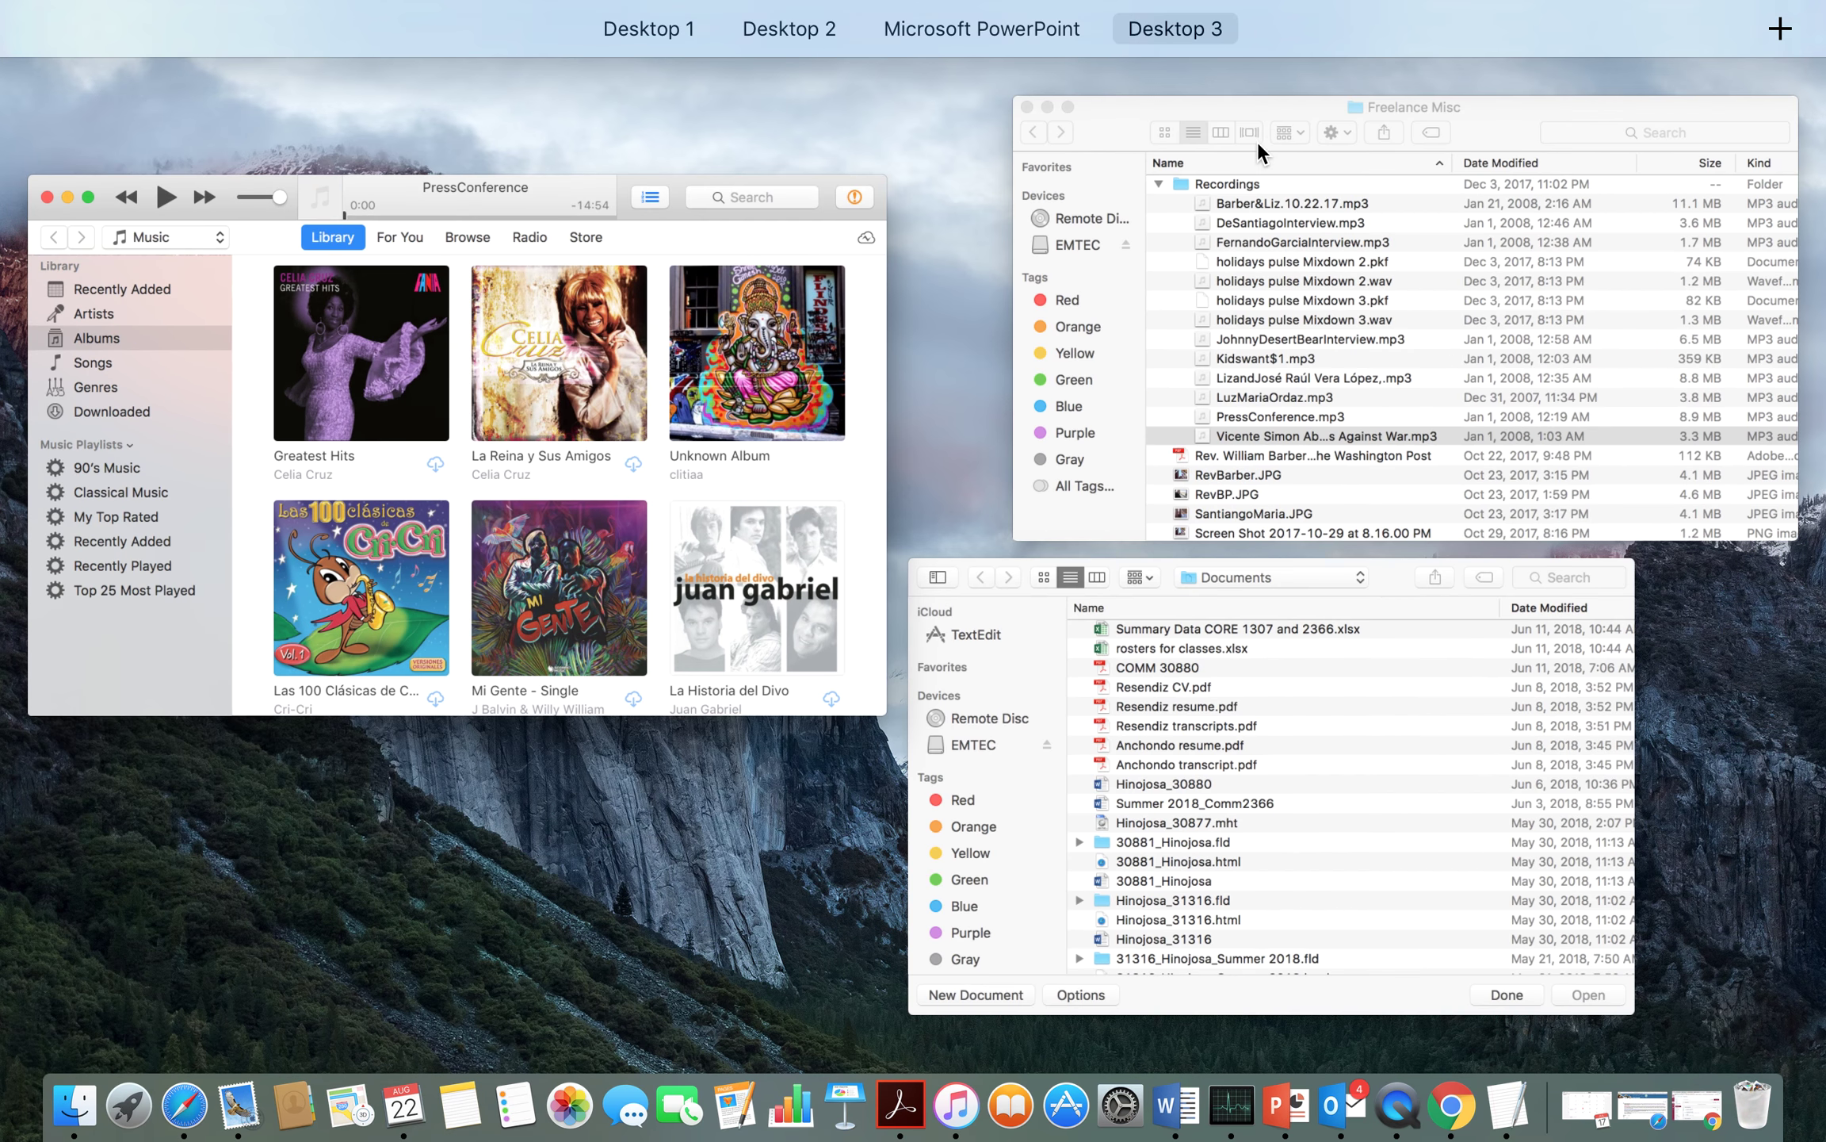
click(1164, 600)
click(1252, 747)
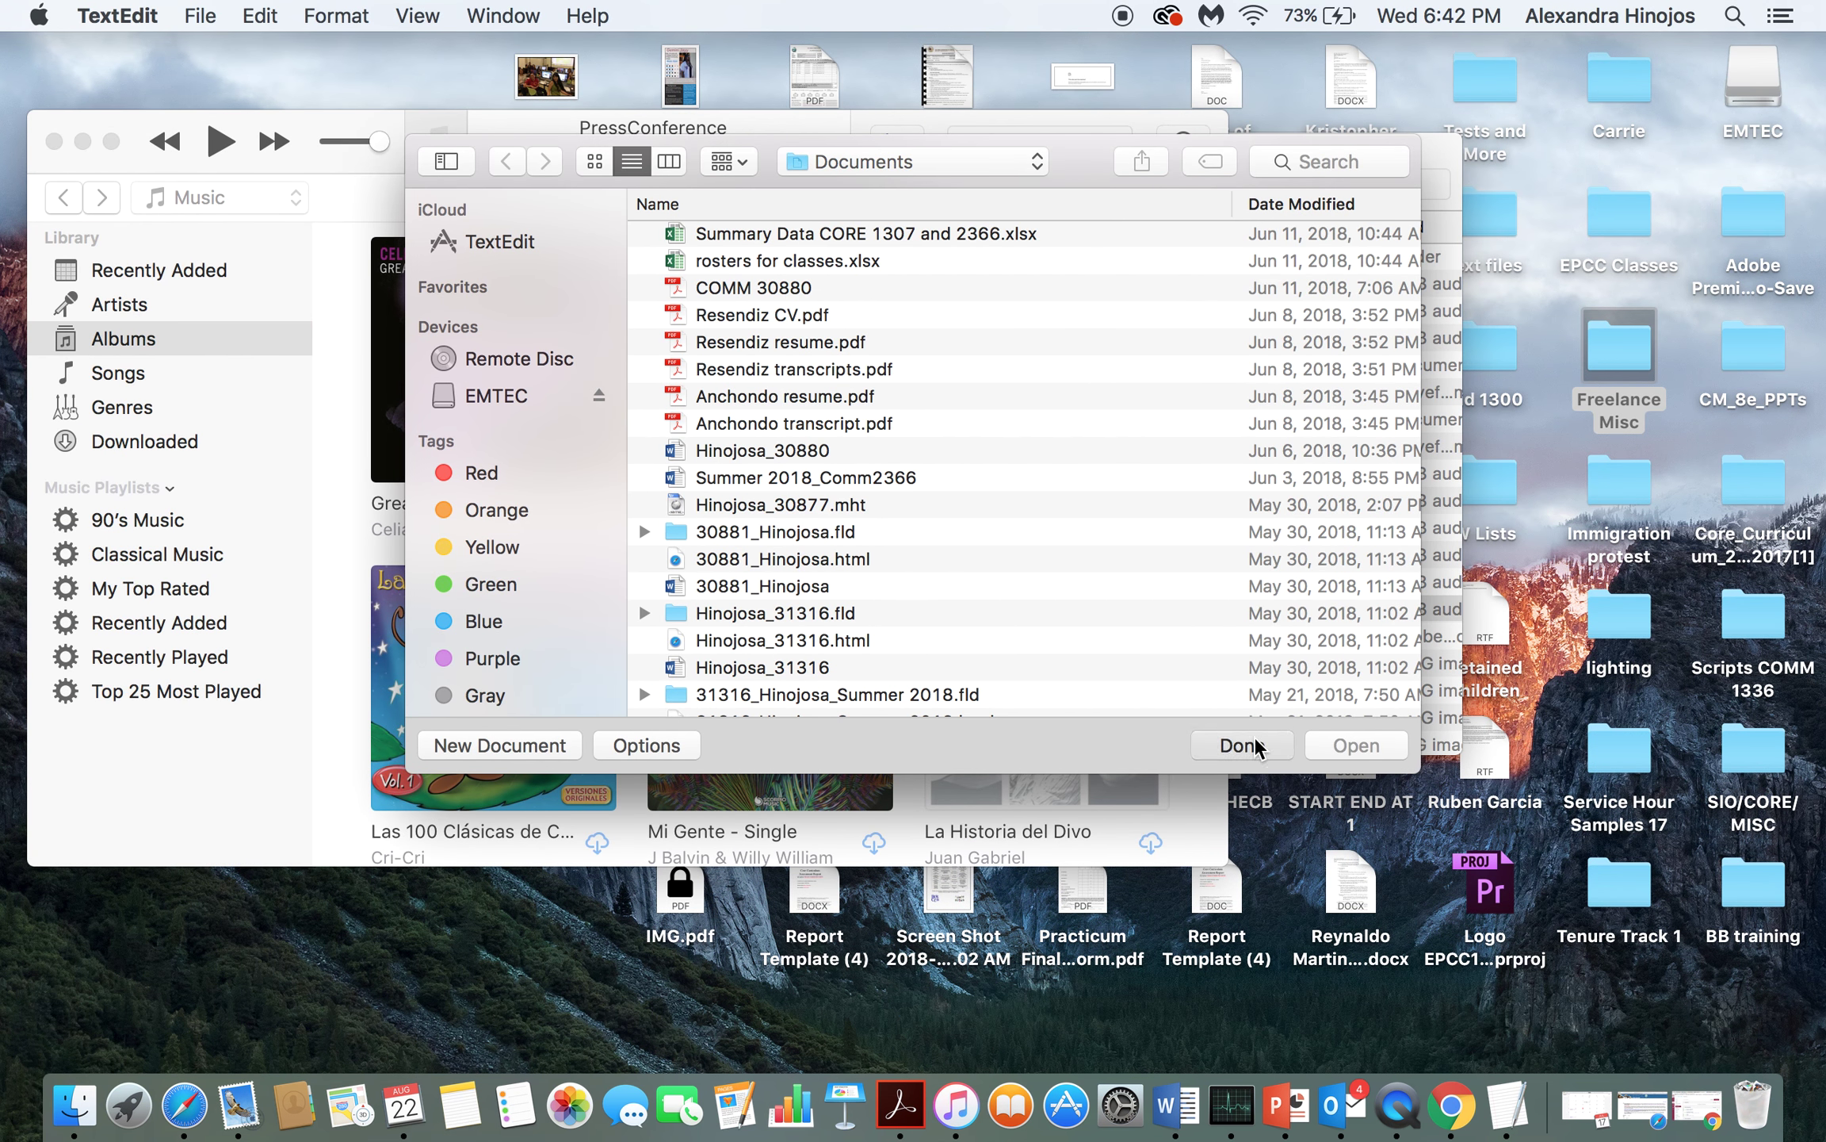
click(214, 12)
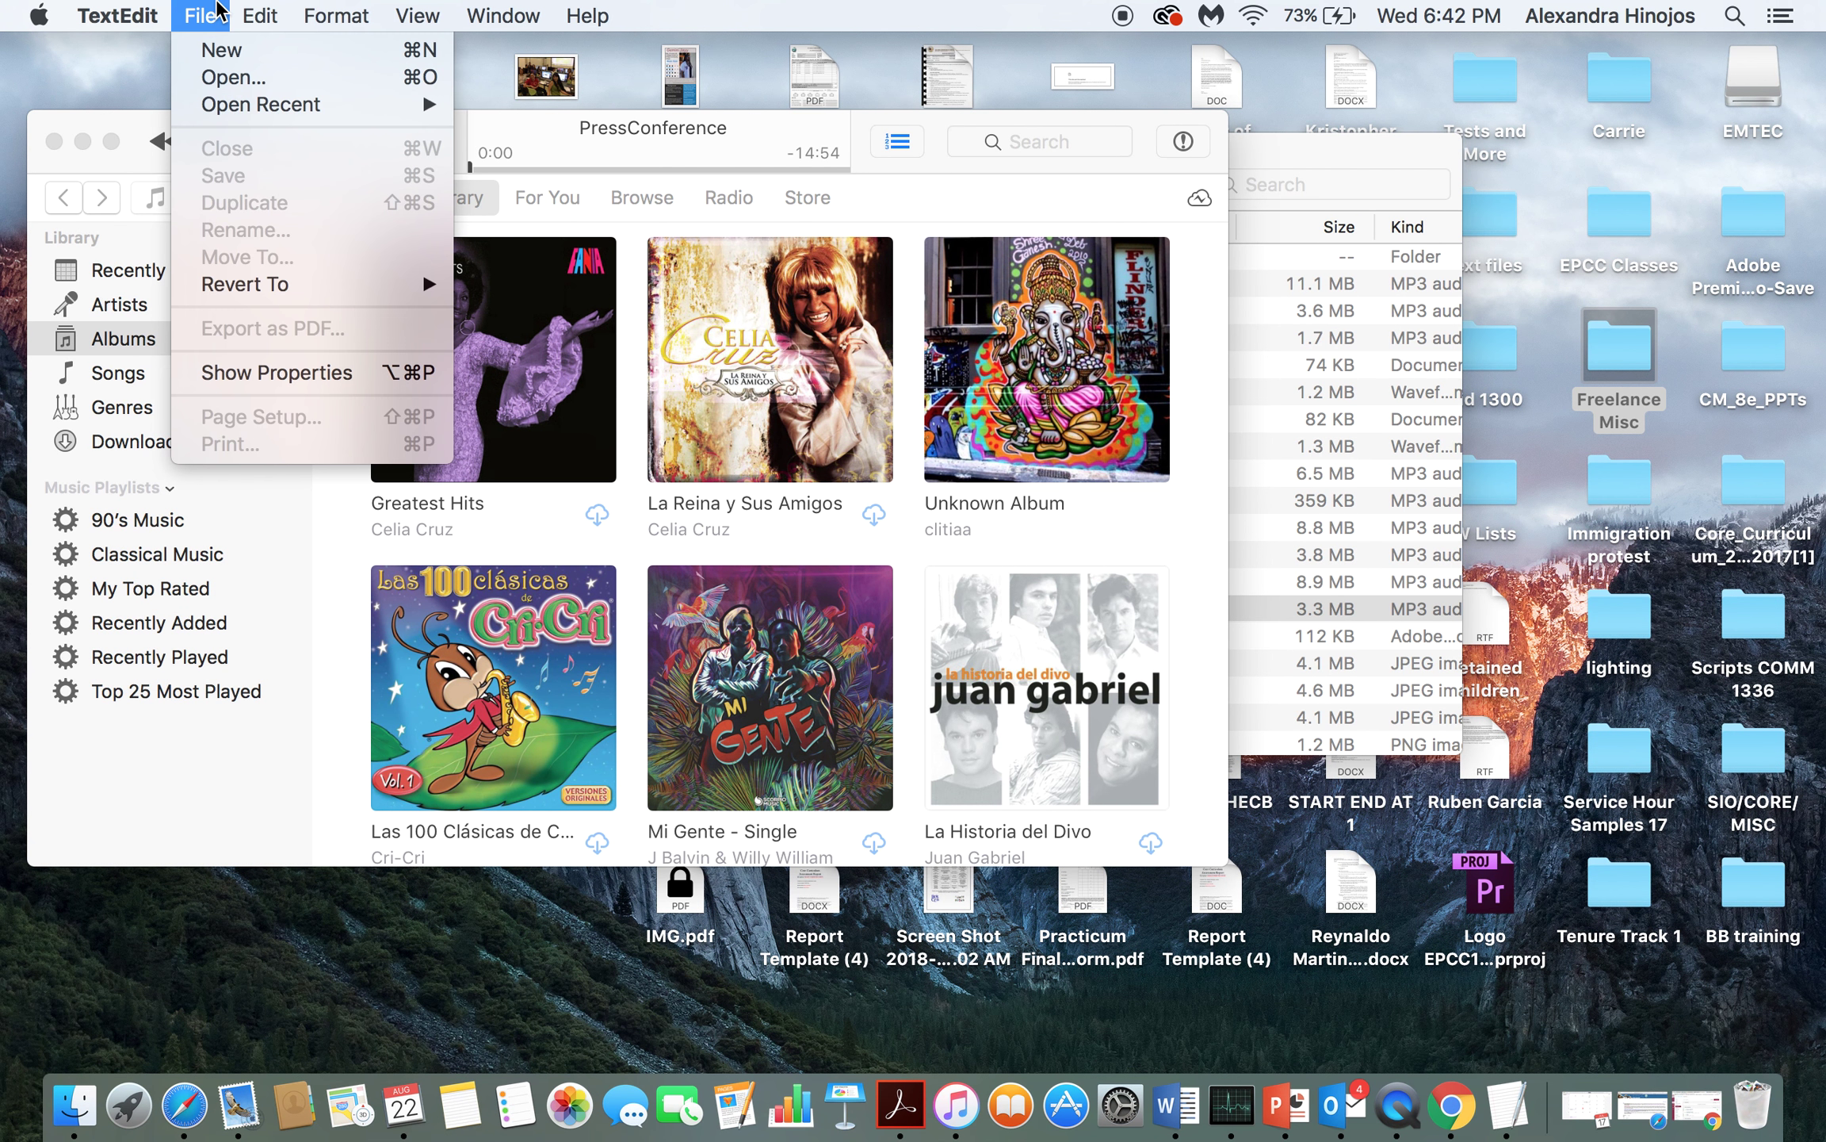
click(242, 50)
drag(639, 50, 1341, 49)
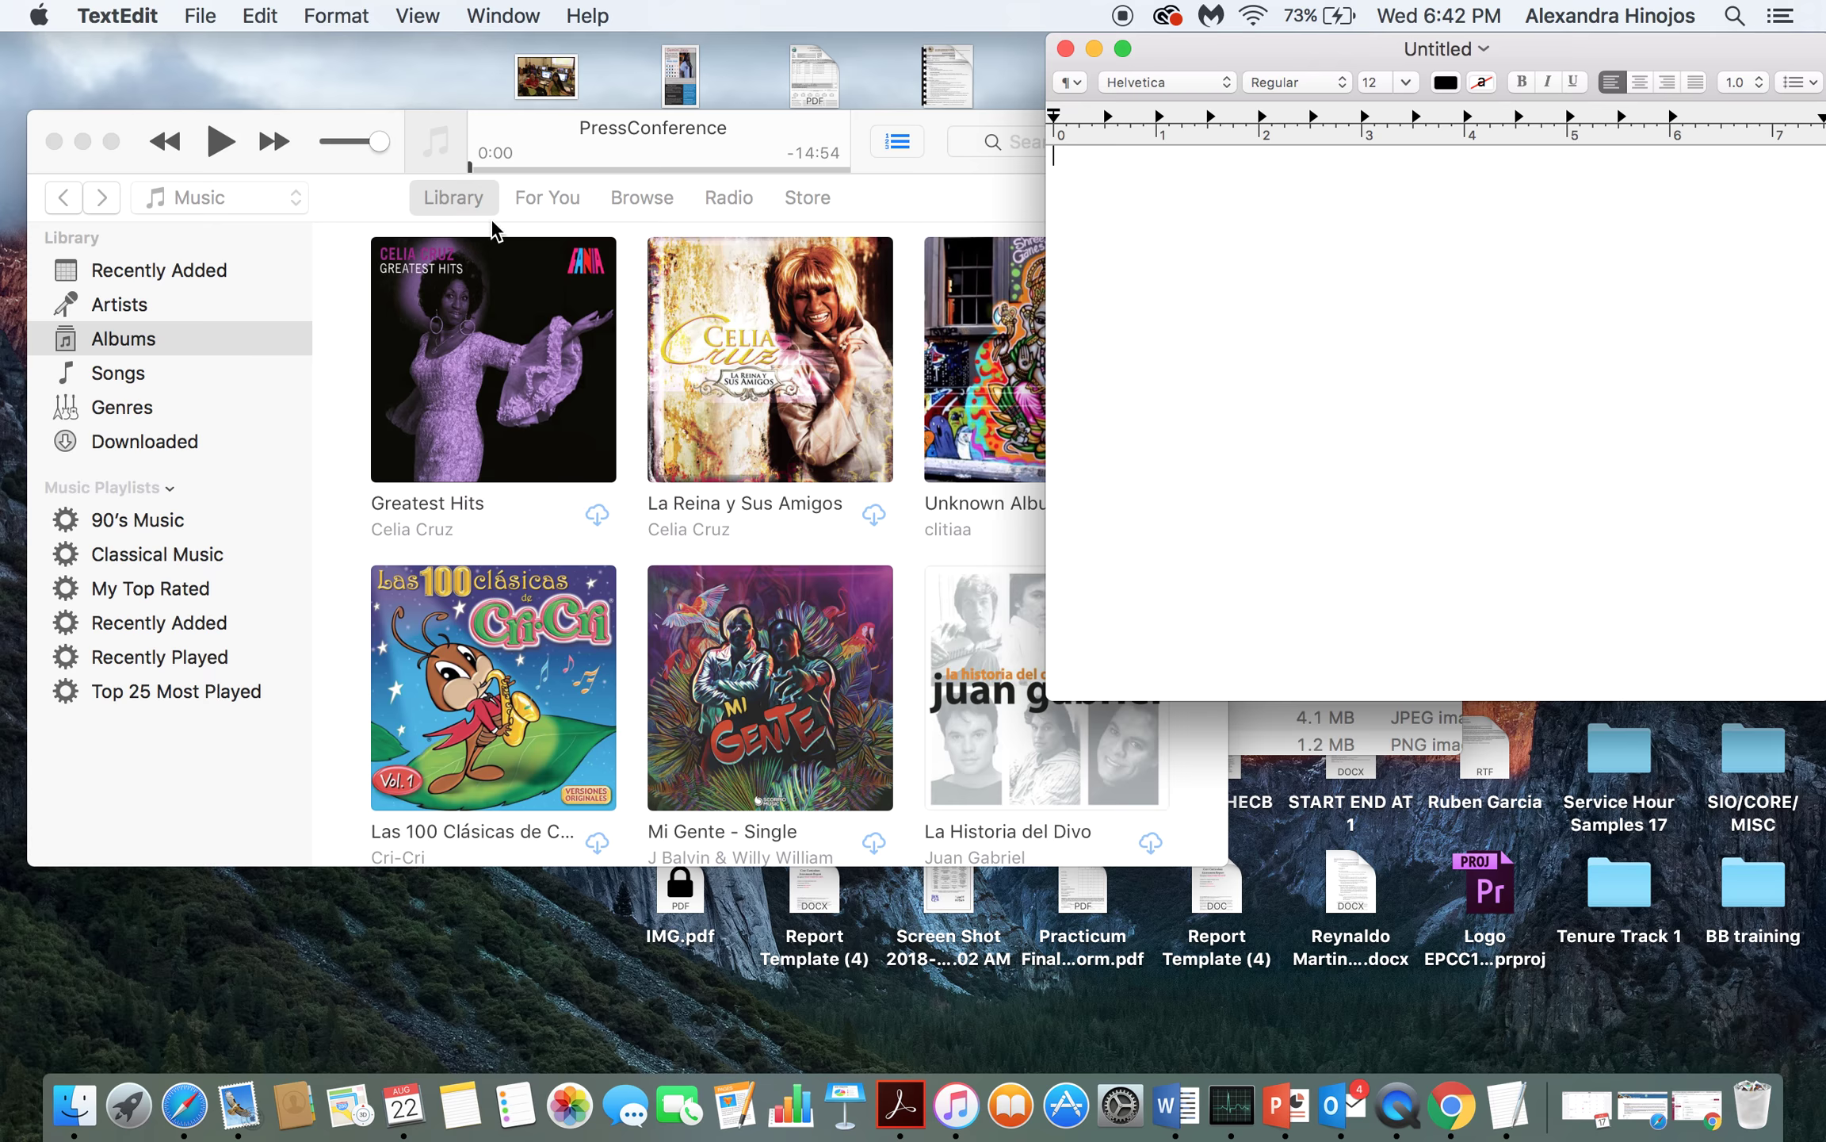
Start playing the PressConference recording in iTunes and return to the blank TextEdit document
click(339, 175)
click(218, 142)
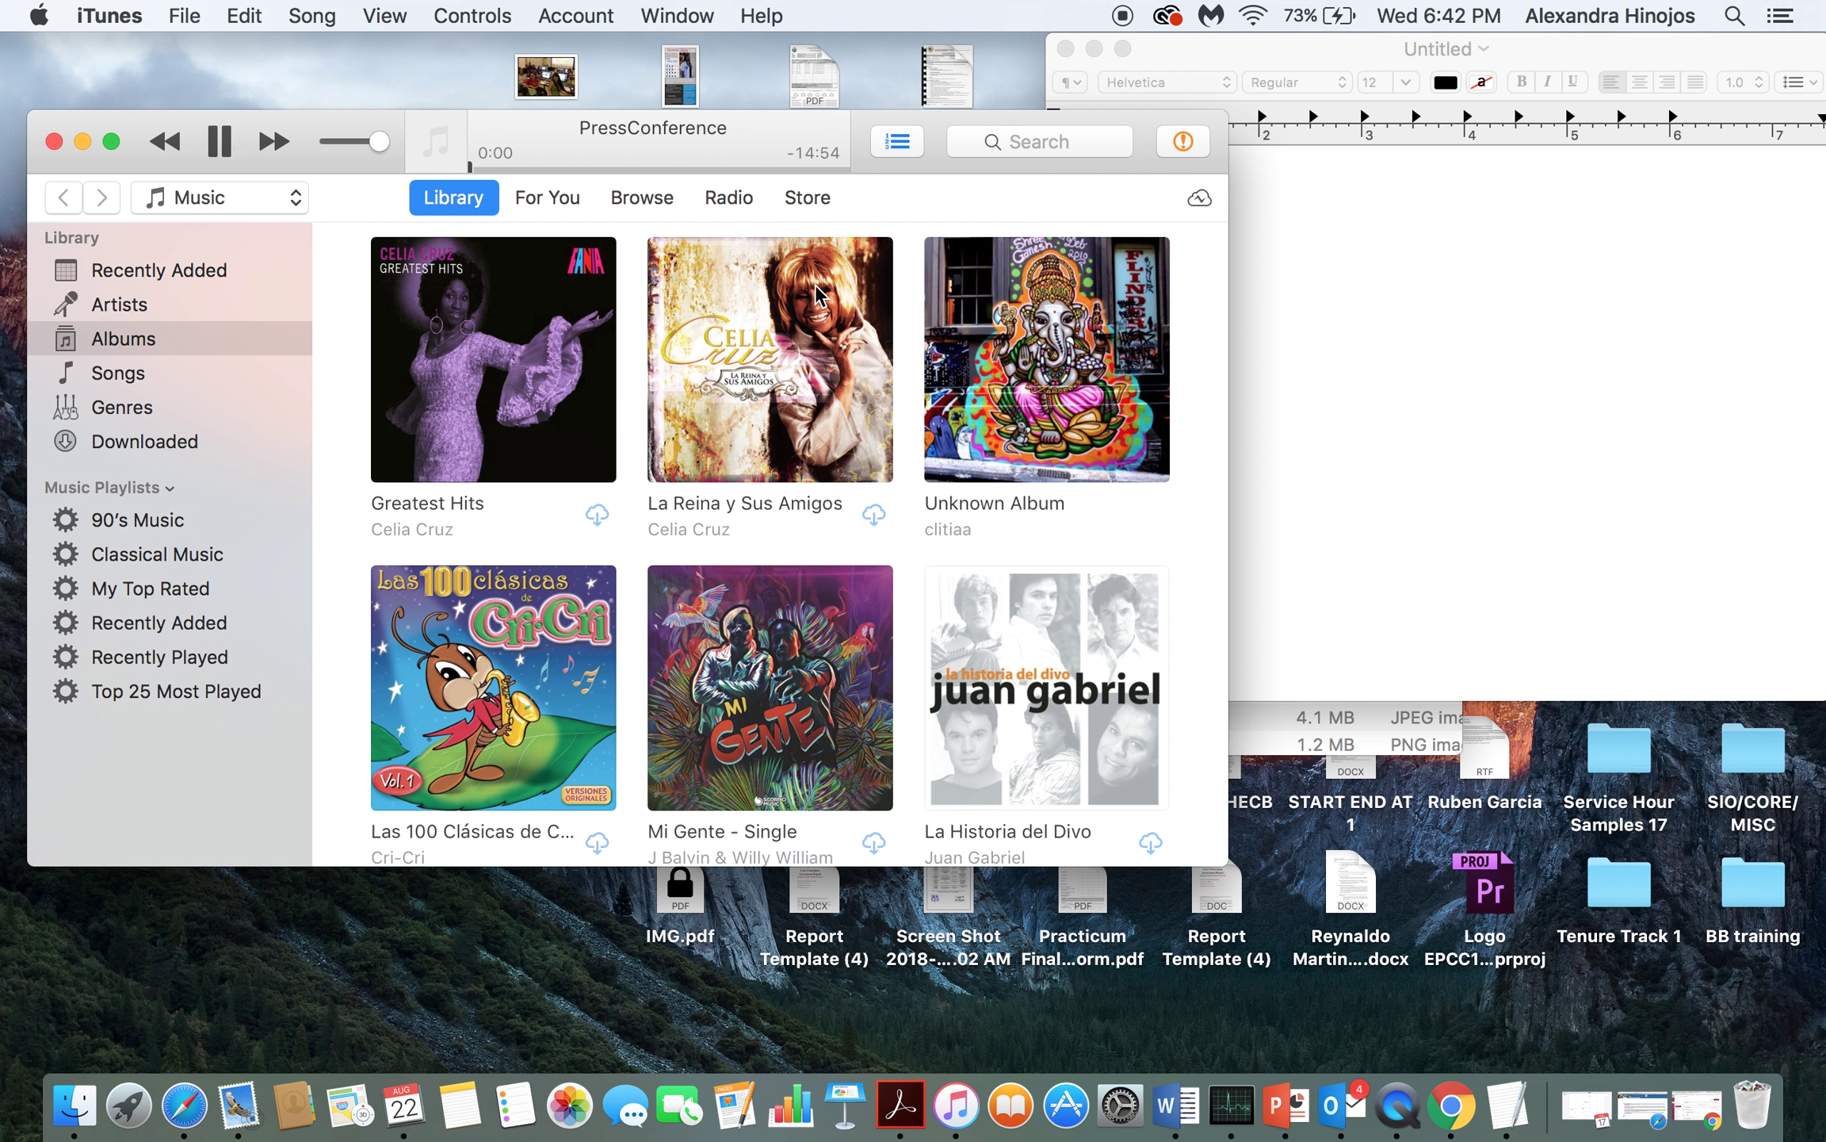
click(1754, 309)
key(XF86AudioRaiseVolume)
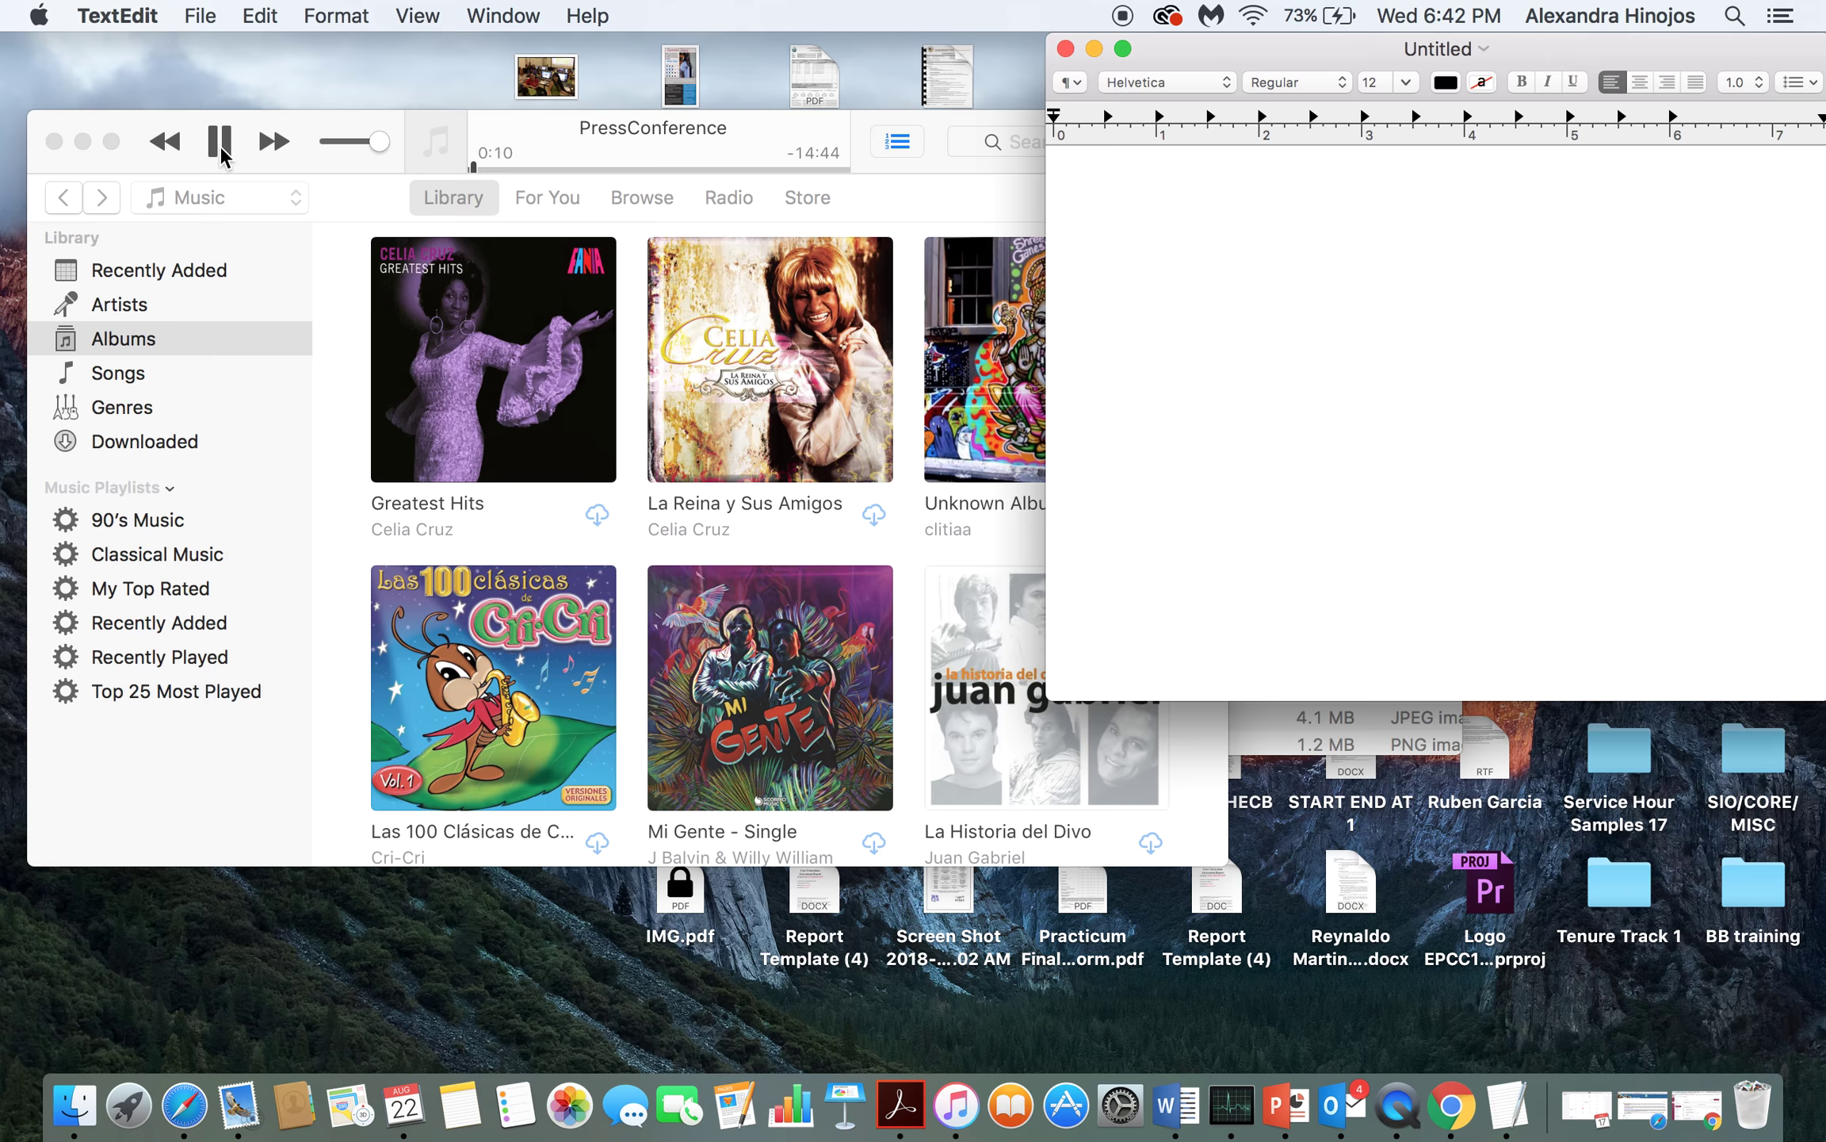
Enter the speaker's full name and, on the line below, "Director of Border Network Of Human Rights.", followed by a blank line
text(Fernando Garcia)
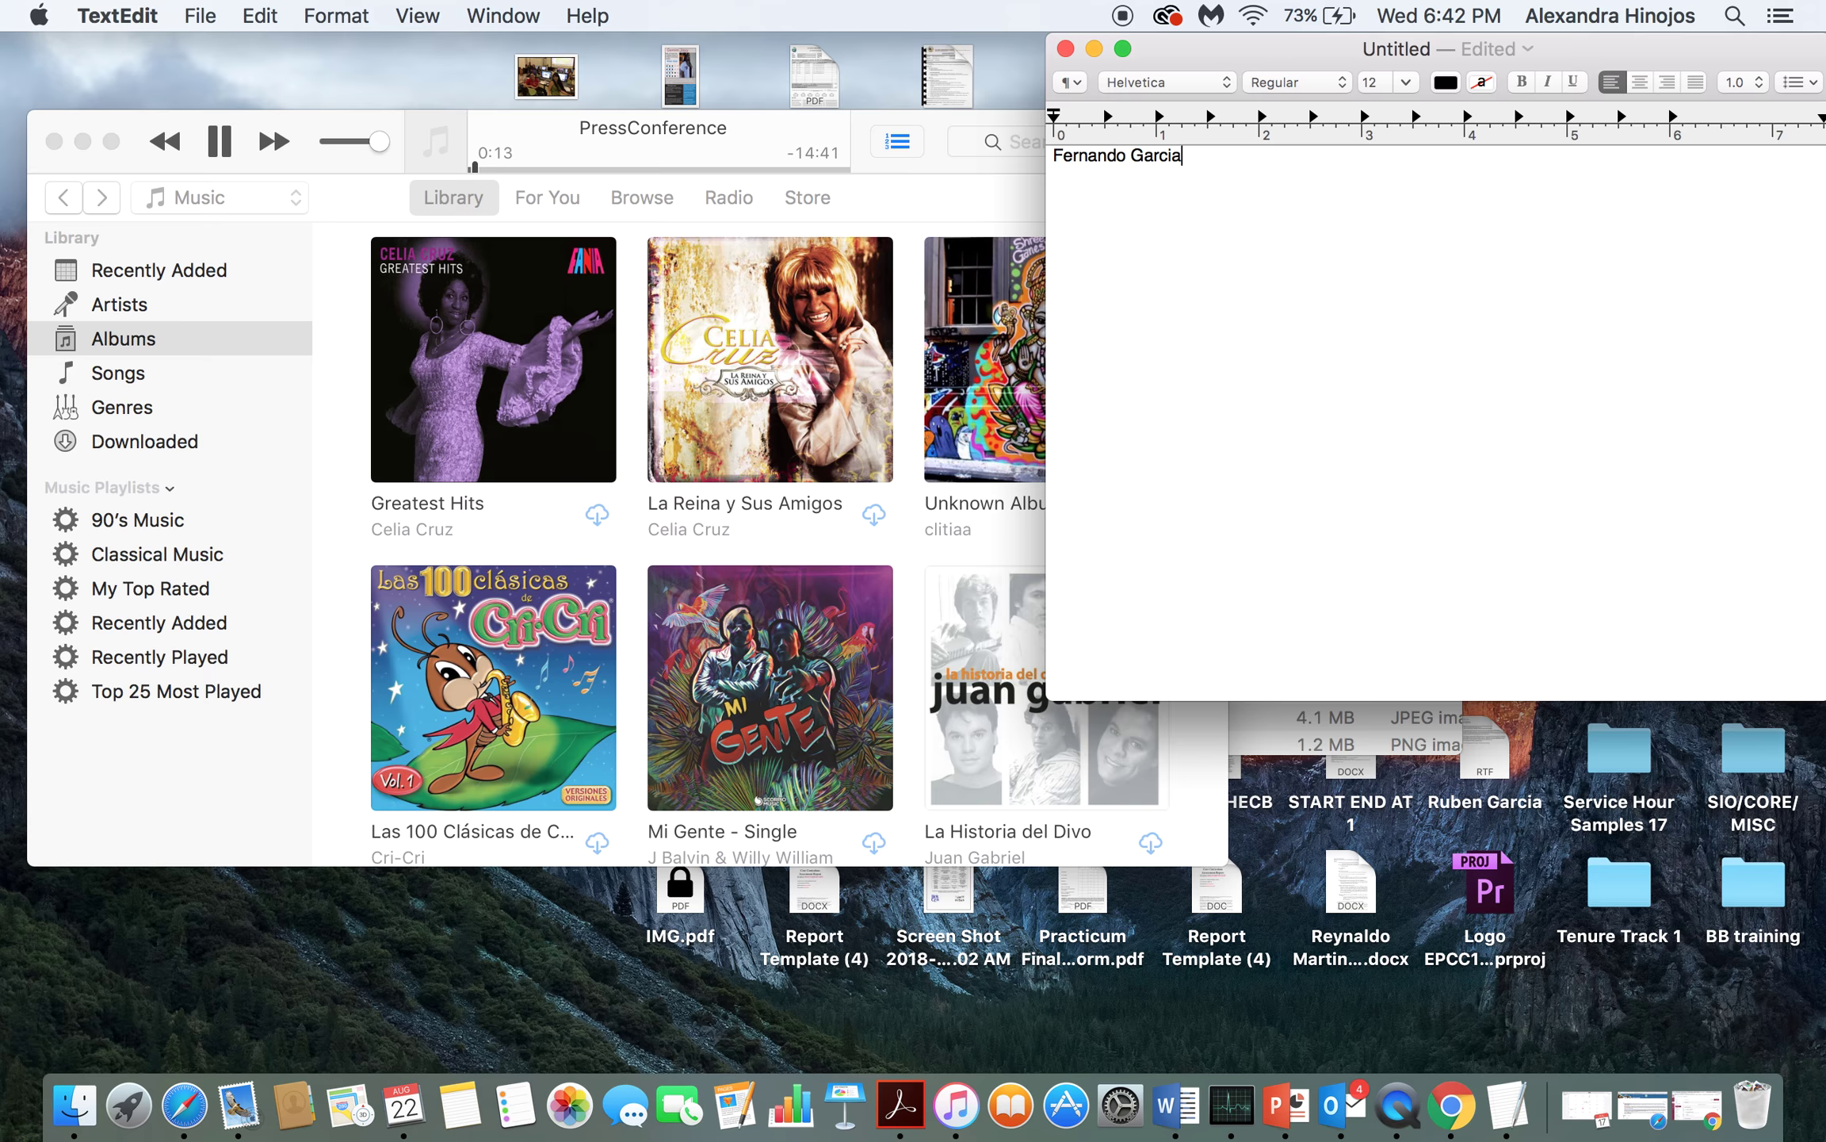
key(Return)
text(Director of Border Networ)
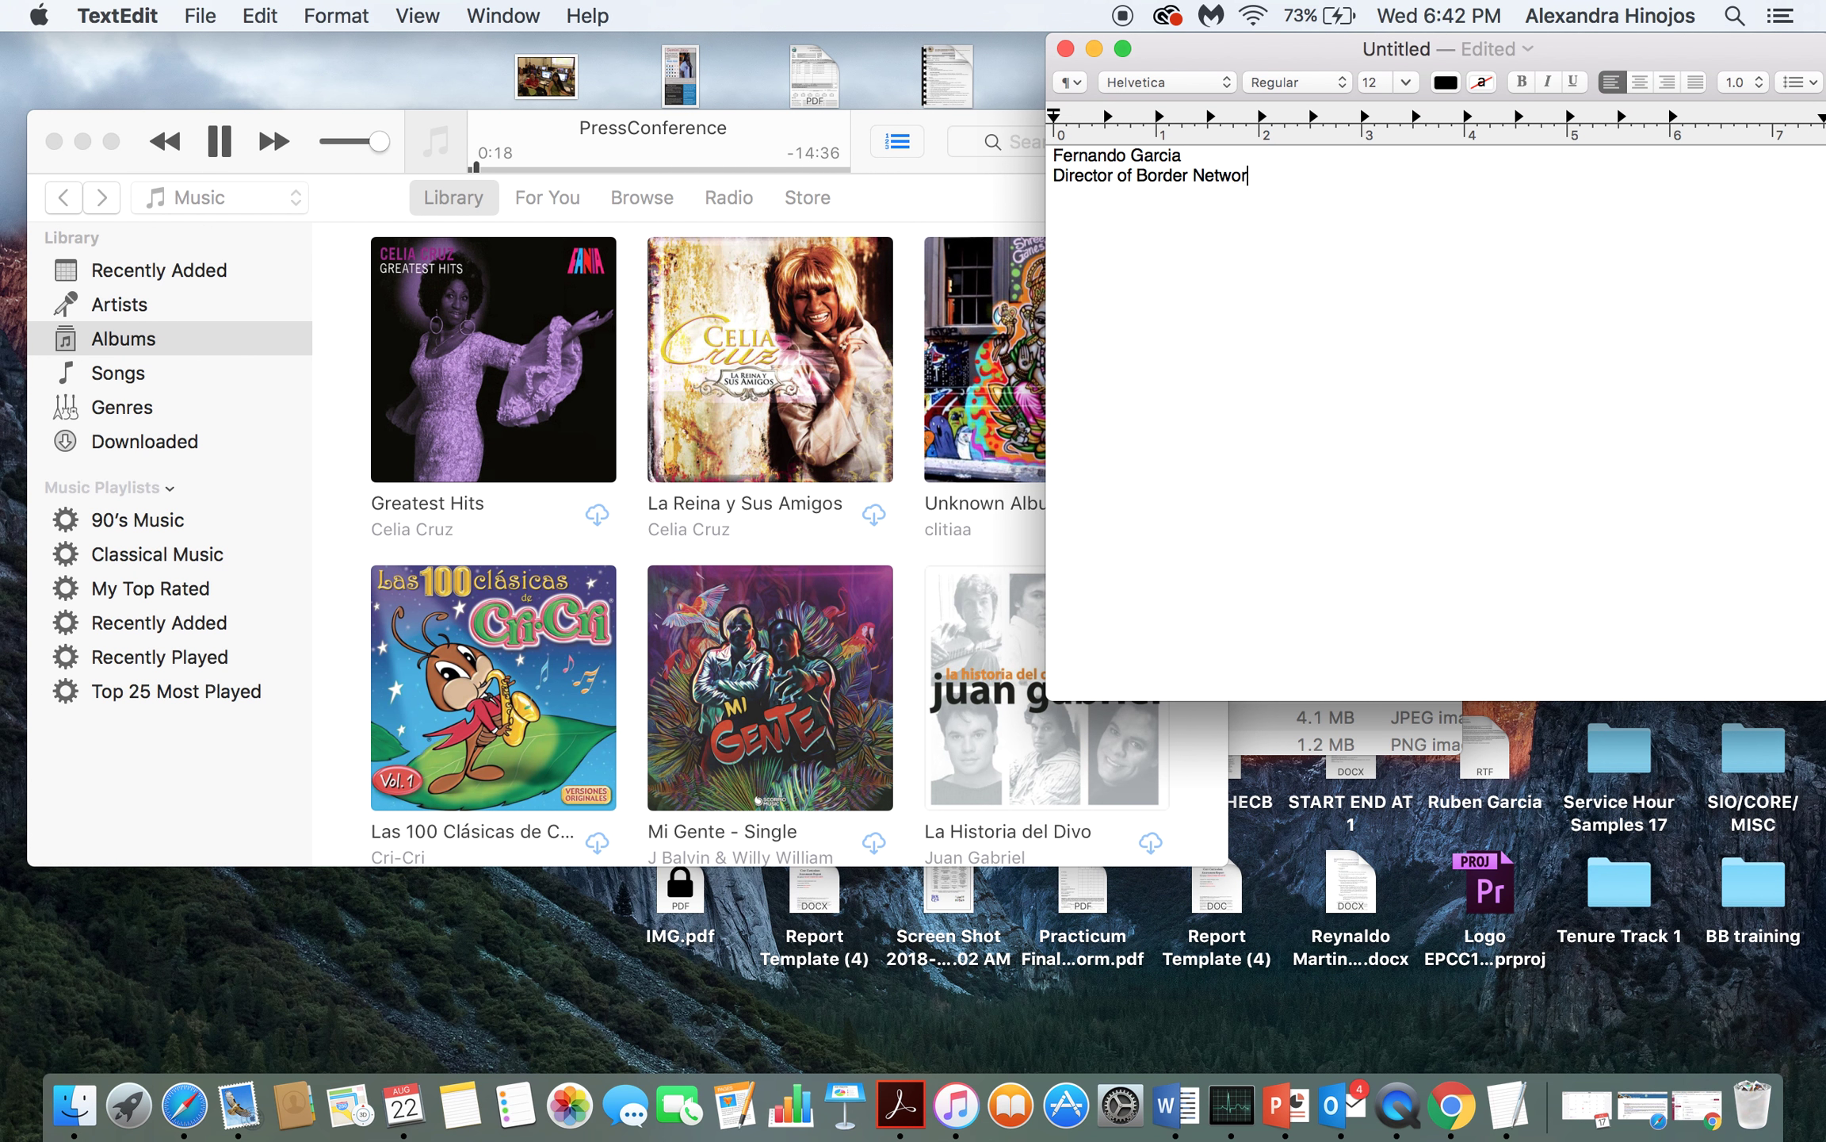
text(k Of Human Rights.)
key(Return)
key(Return)
text(Talks about)
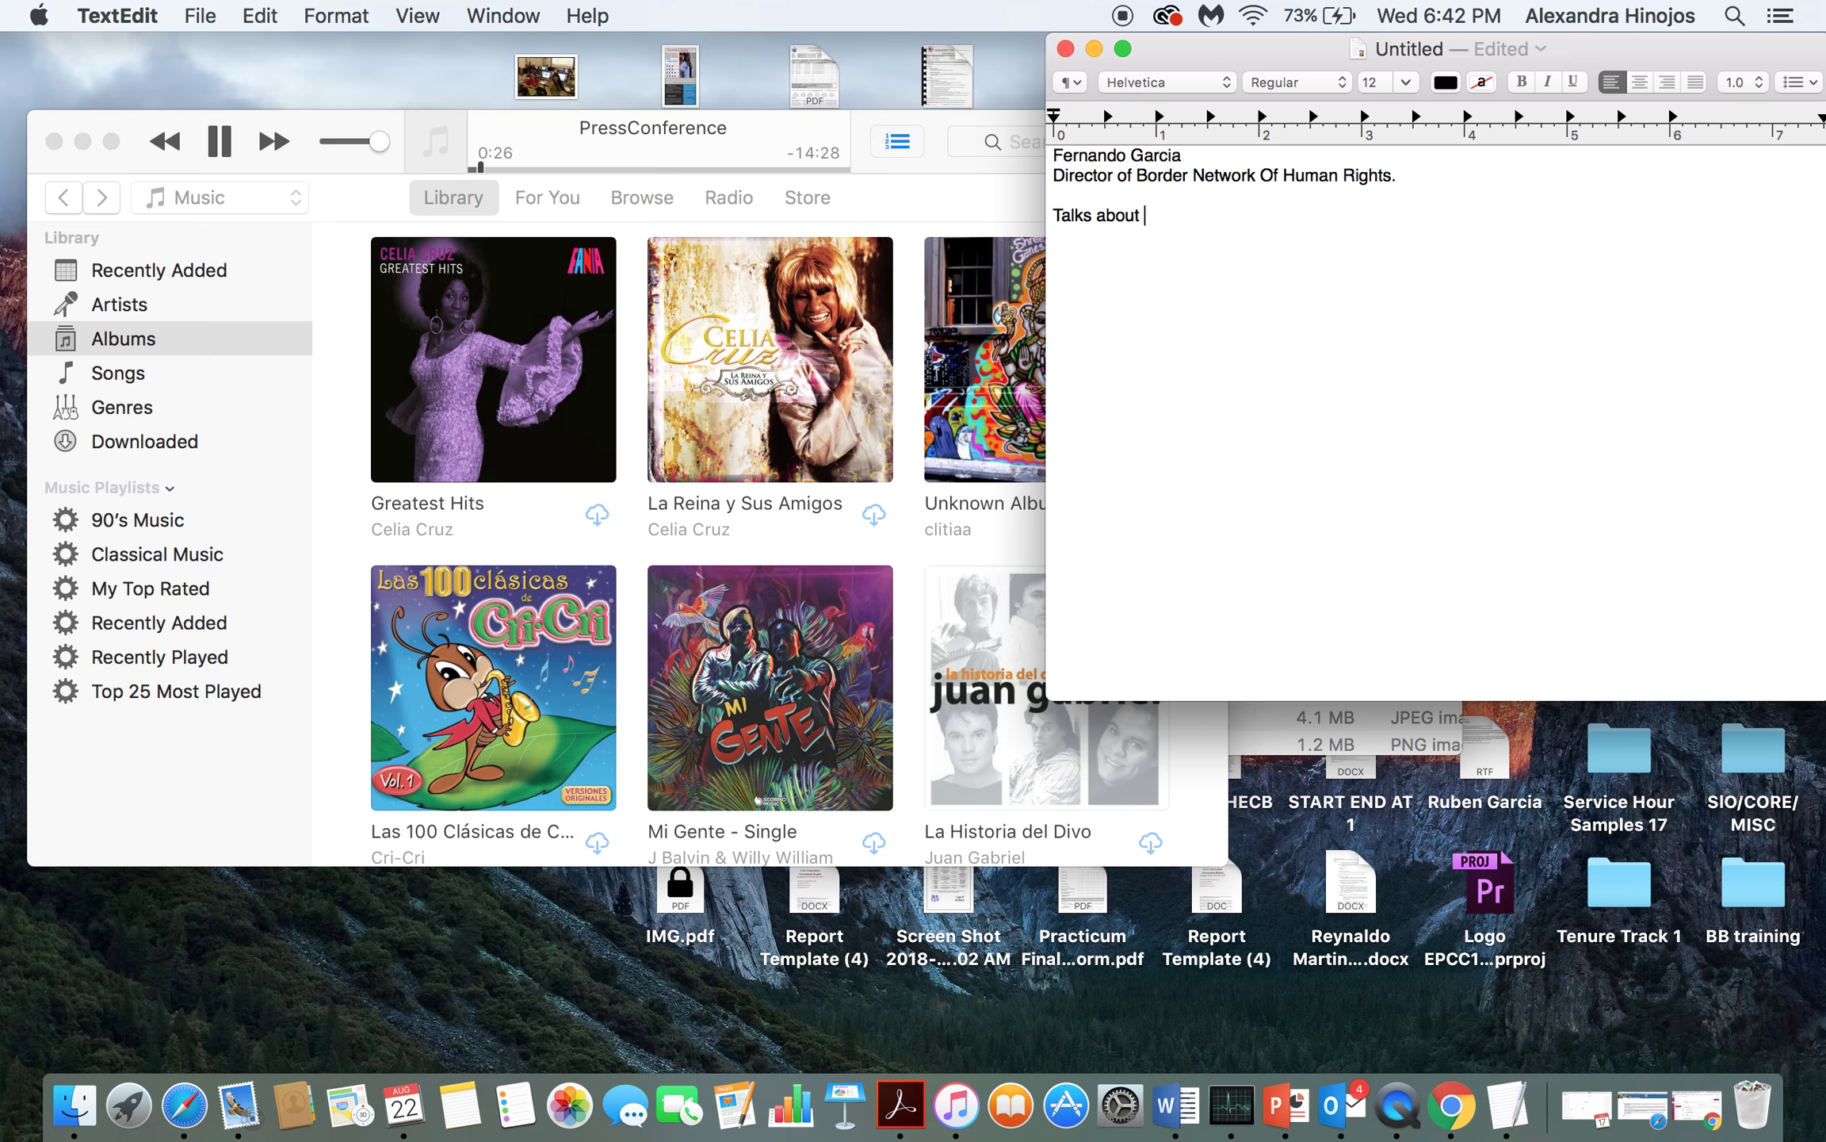
key(BackSpace)
key(BackSpace)
key(BackSpace)
key(BackSpace)
key(BackSpace)
key(BackSpace)
key(BackSpace)
key(BackSpace)
key(BackSpace)
key(BackSpace)
key(BackSpace)
key(BackSpace)
Skip the recording to about 1:57 and transcribe "What is happening to immigrants, the persecution, the criminalization and the separation of families" below the speaker's title
click(517, 161)
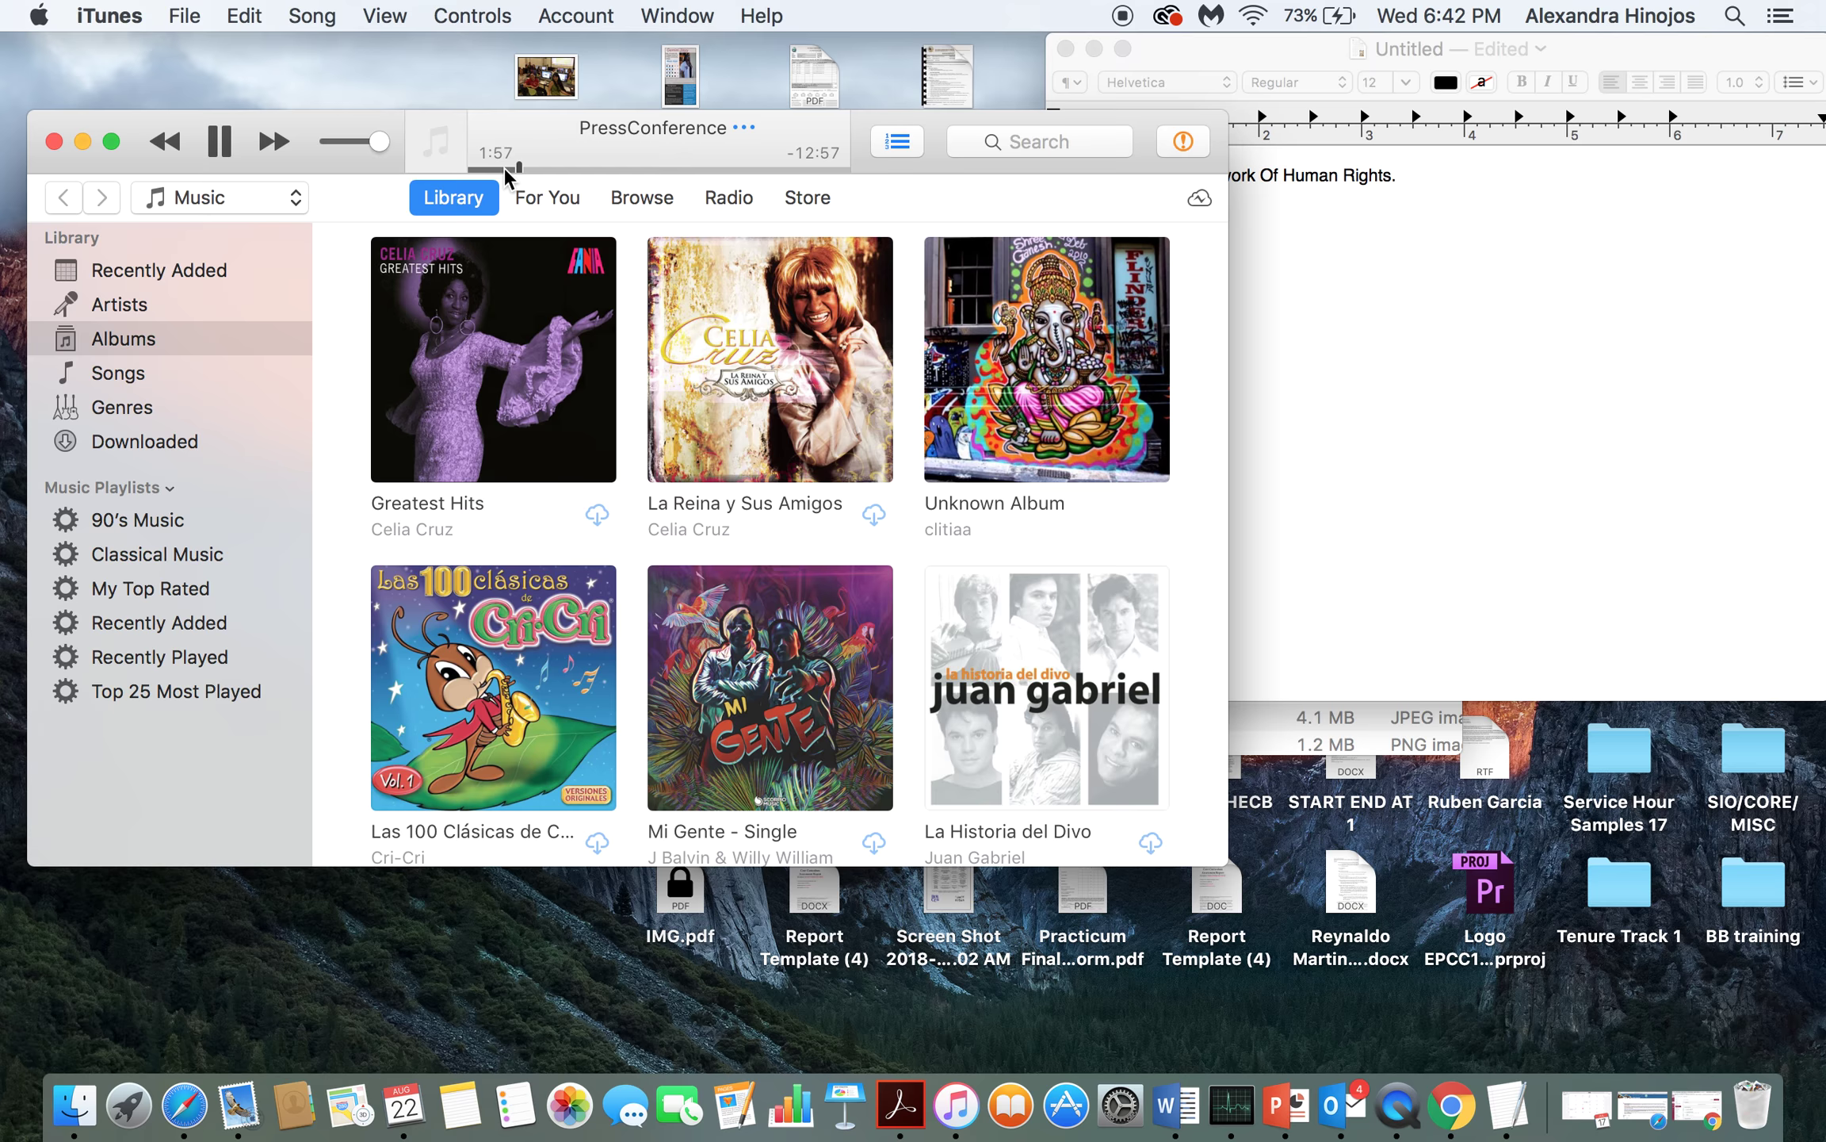
click(1440, 294)
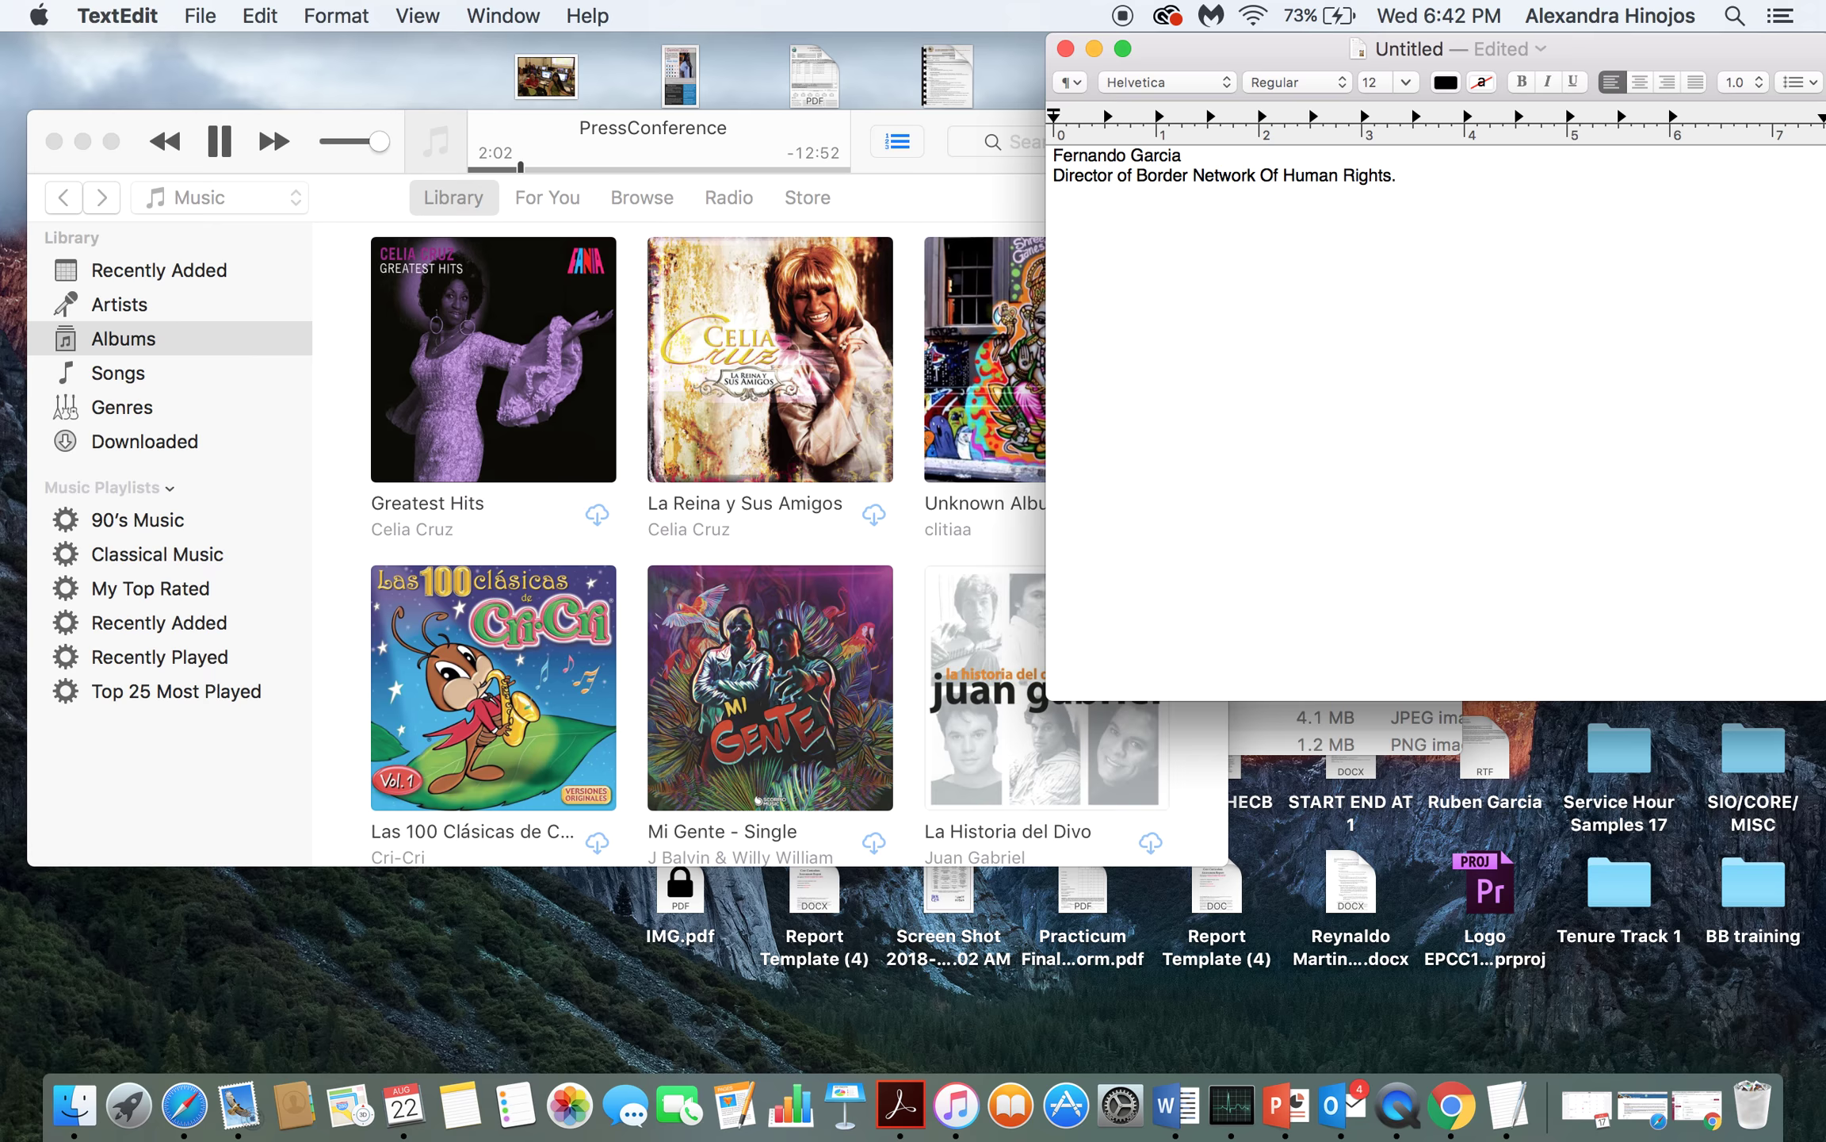
text(What is happening to imm)
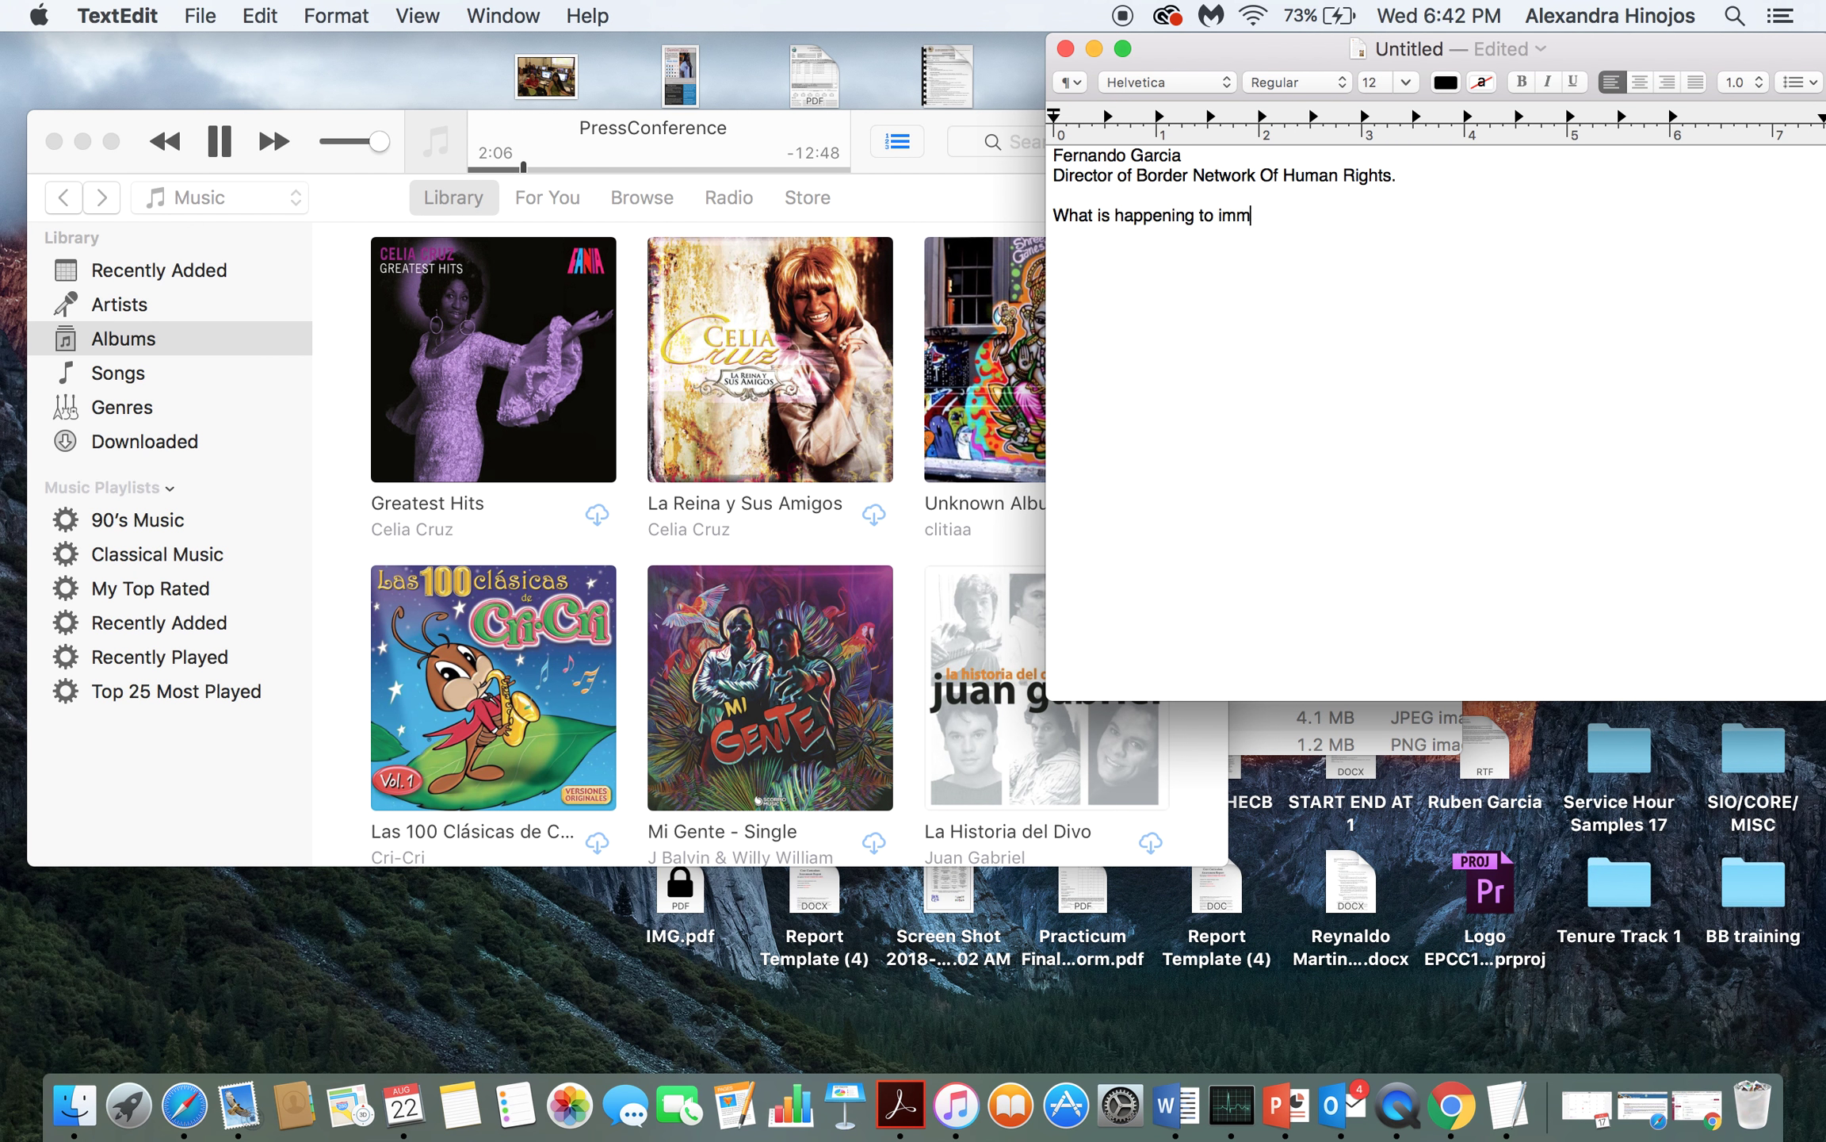
text(igrants, the pe)
click(218, 150)
click(1659, 269)
text(rsecution)
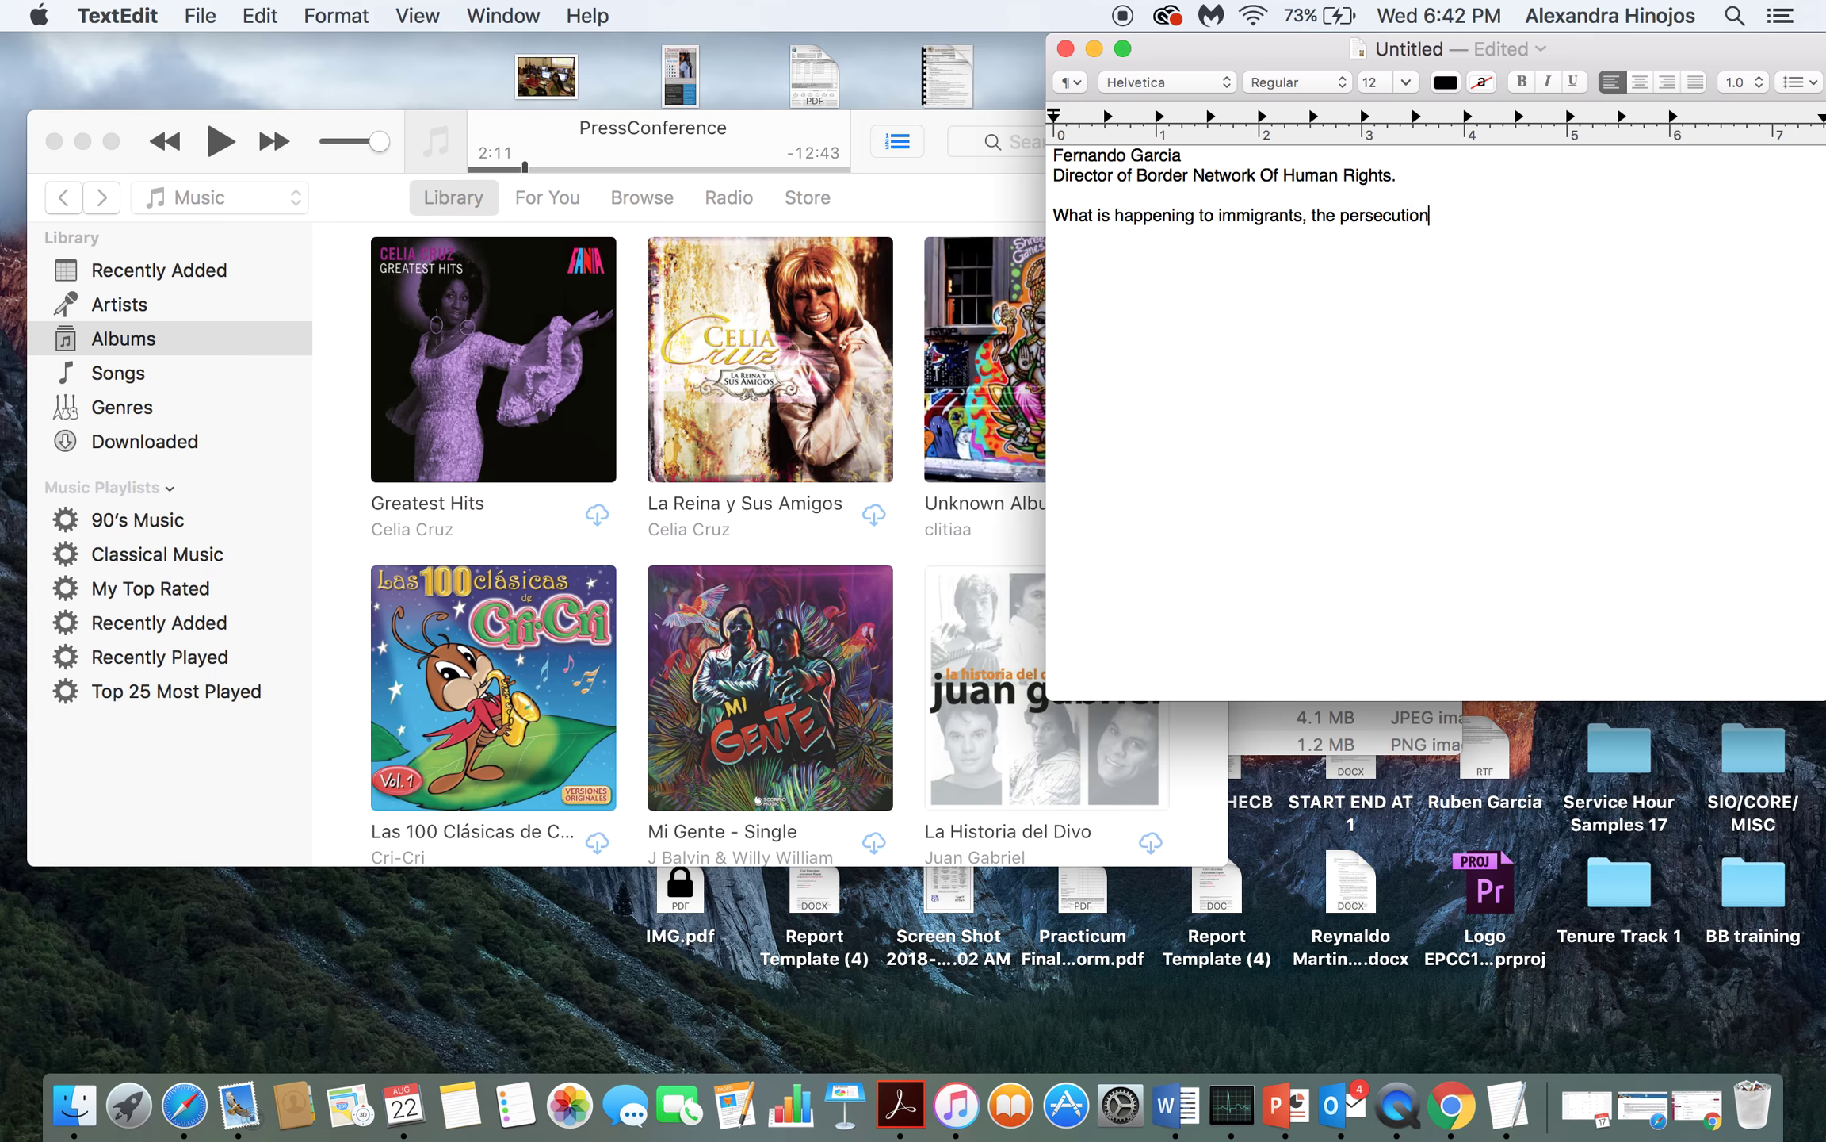
text(, the criminalization and the )
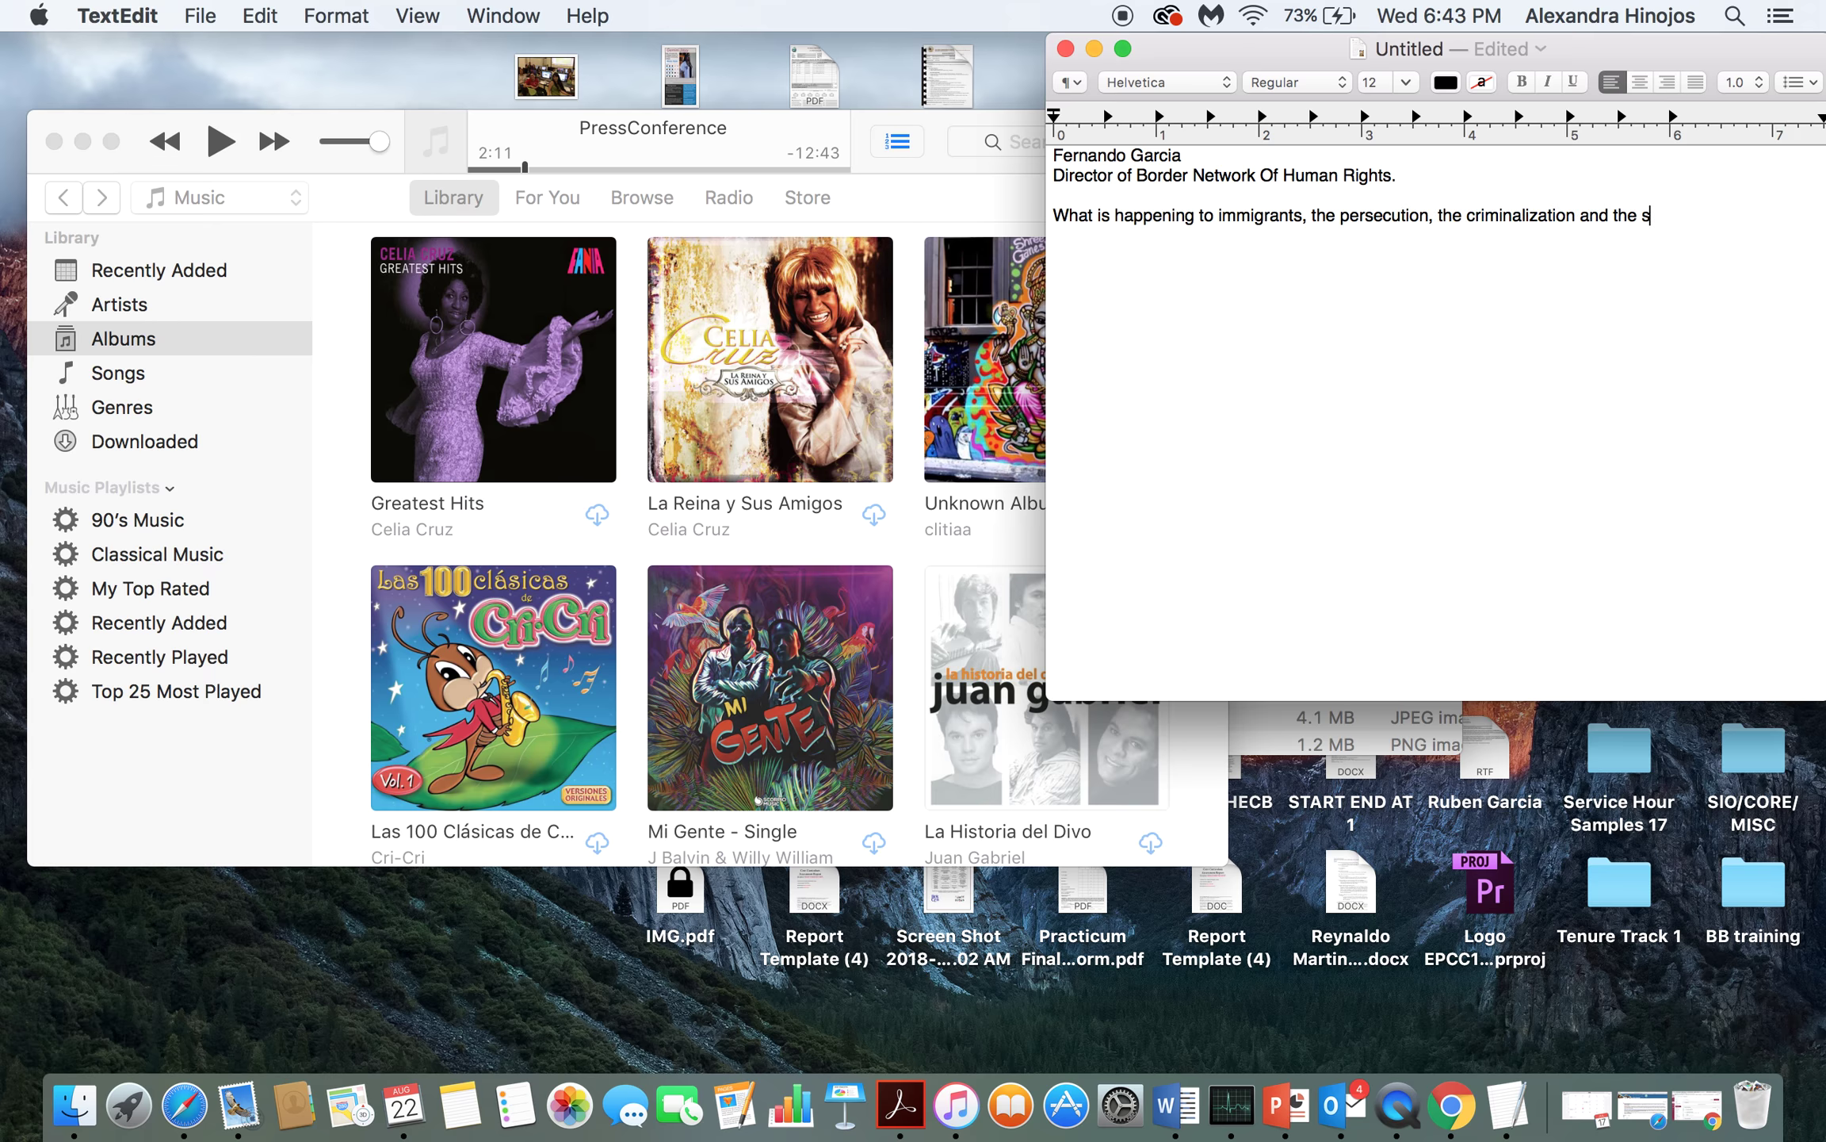
text(separation of families)
Play the next few seconds and complete the paragraph with "- is not only happening to immigrants. It's happening to other communities."
click(220, 143)
click(1374, 334)
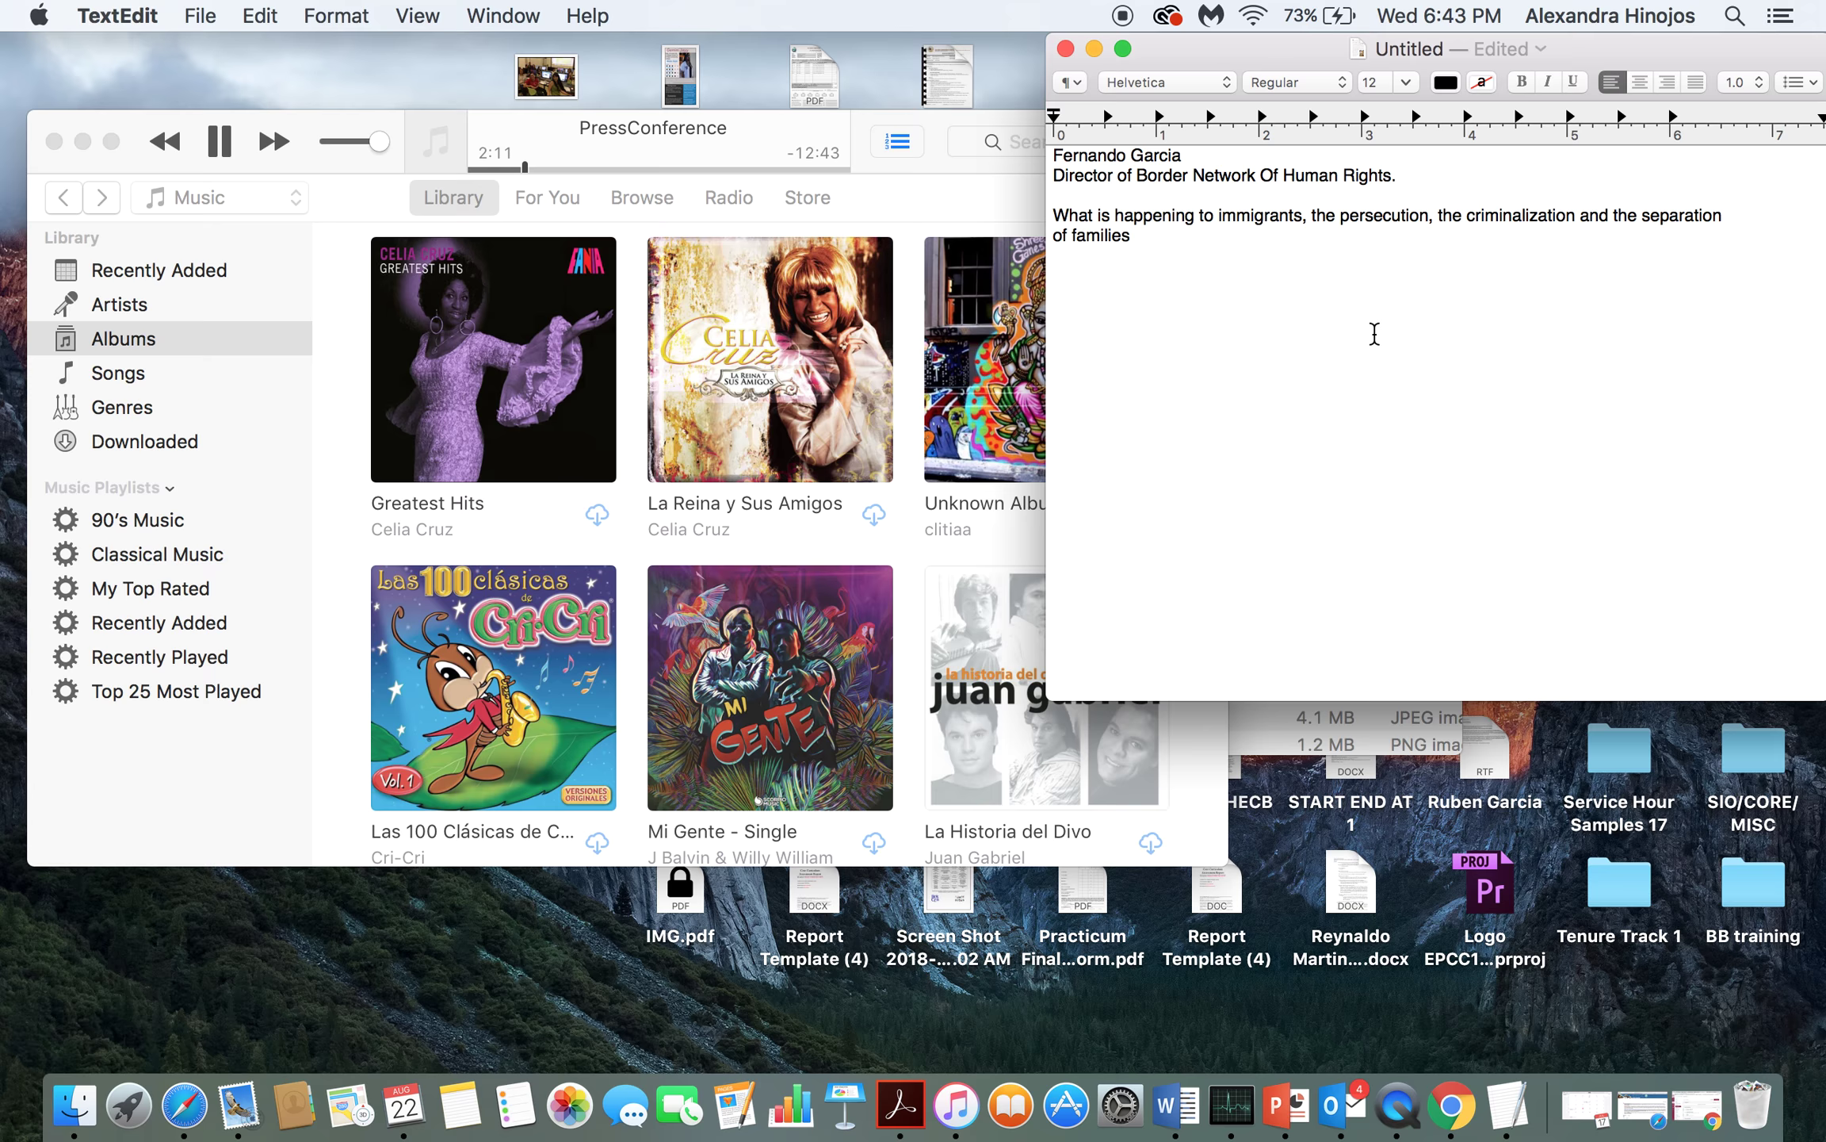
text(- is nor)
click(222, 131)
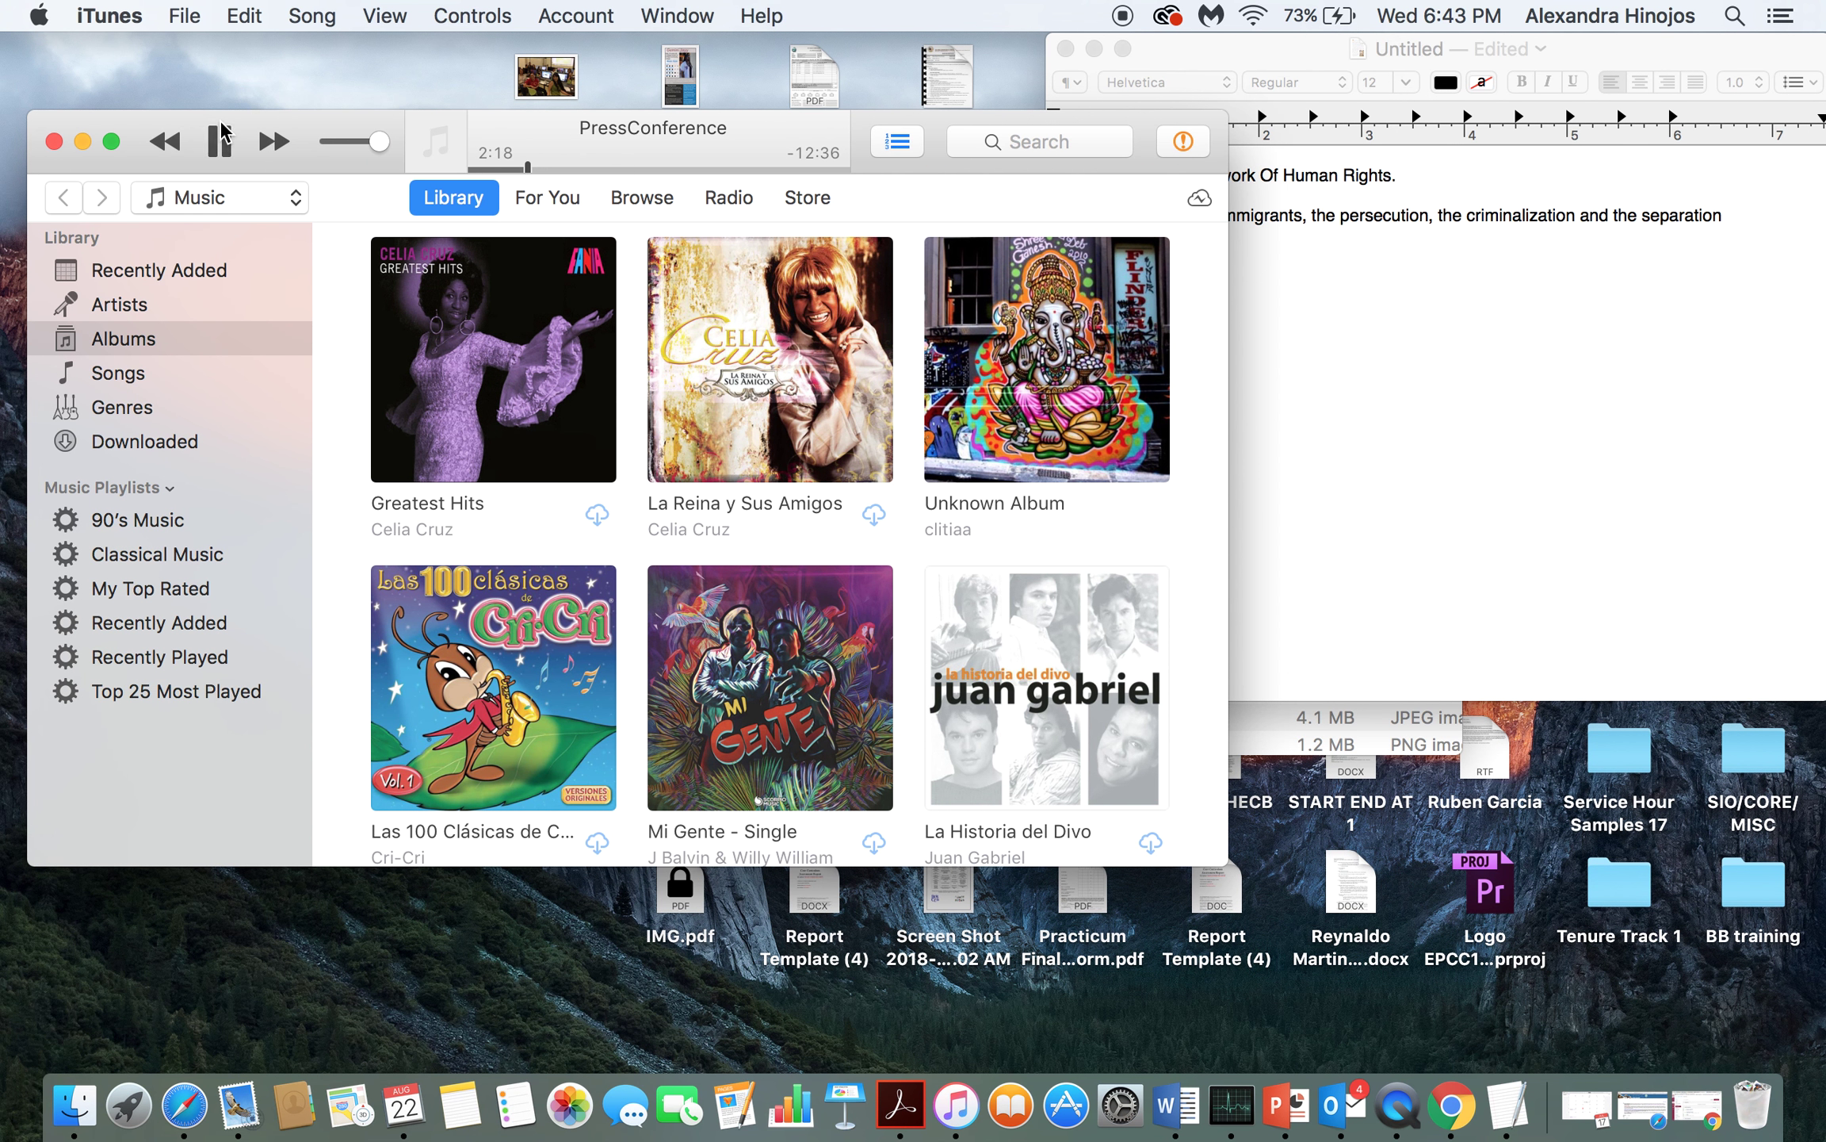
click(222, 131)
click(1347, 256)
text(only happening to)
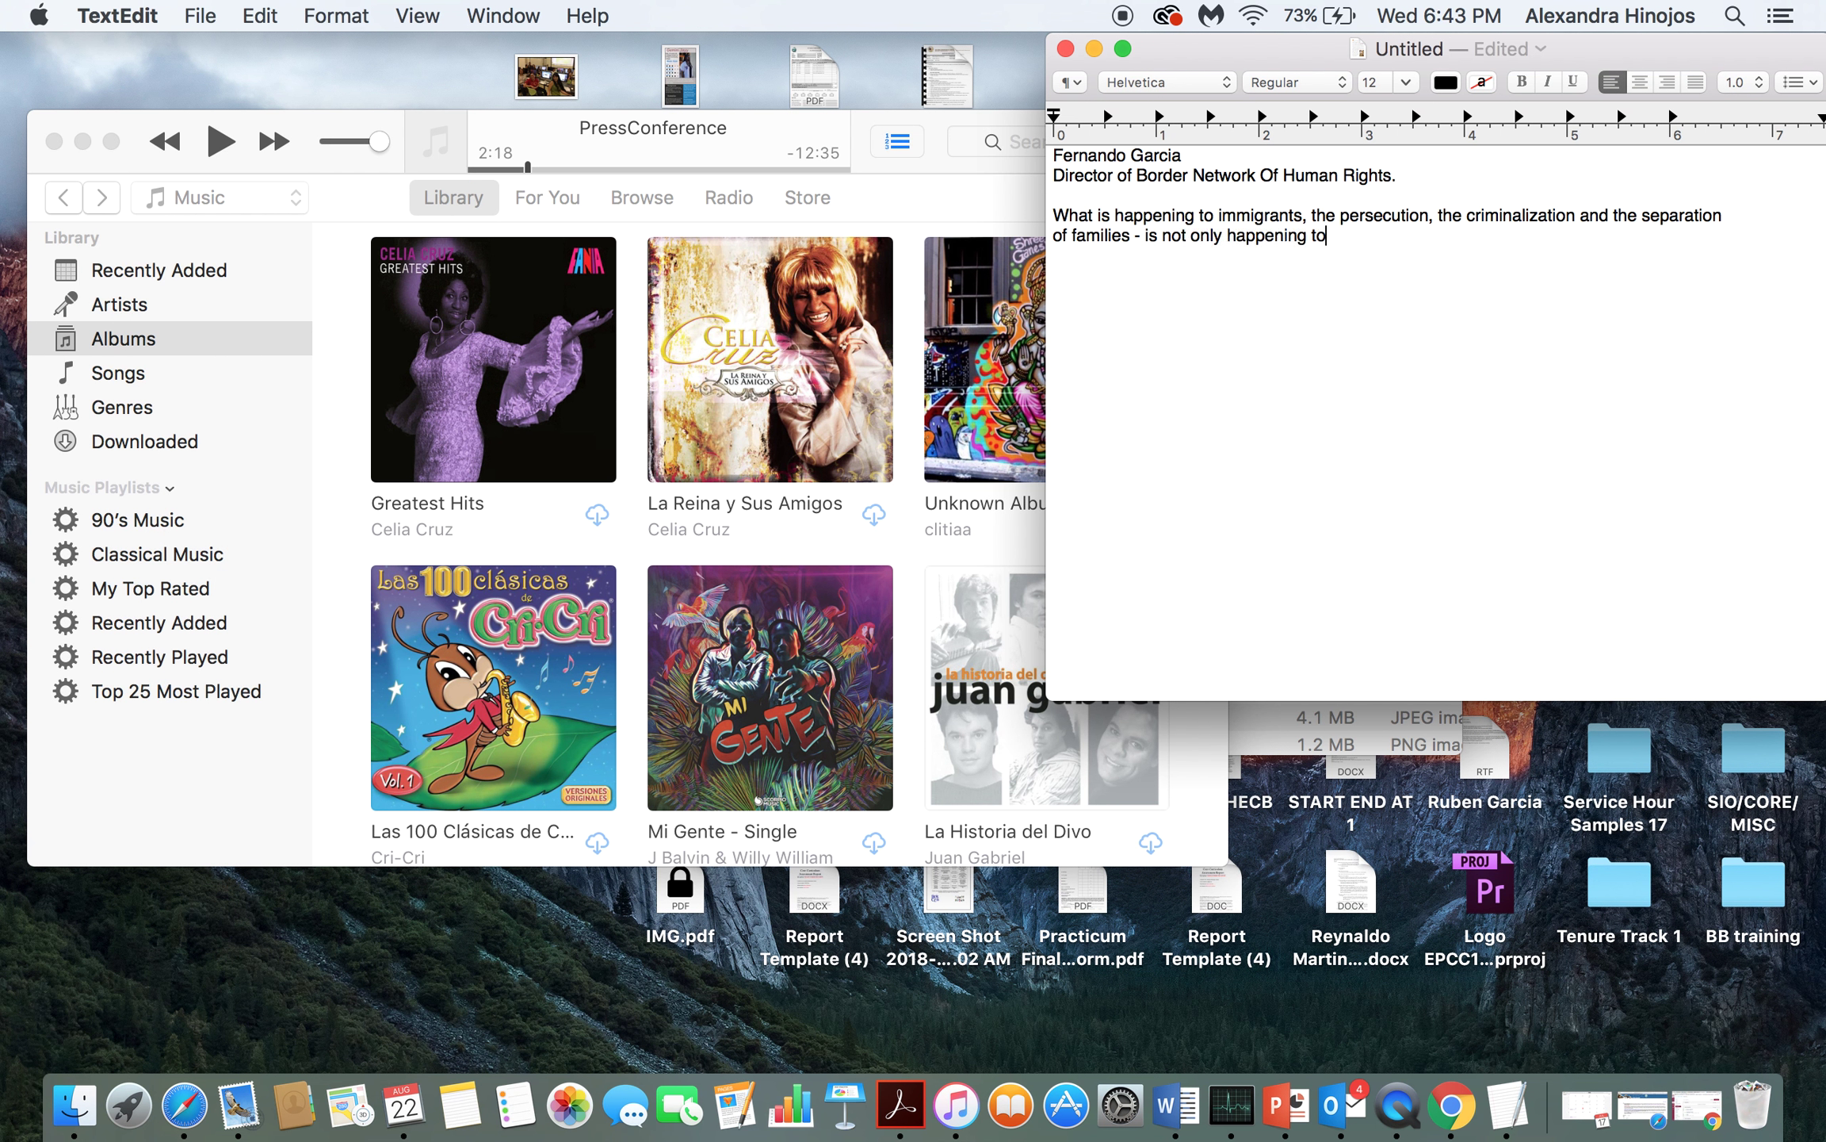
text( immigrants. It's happening to other communities.)
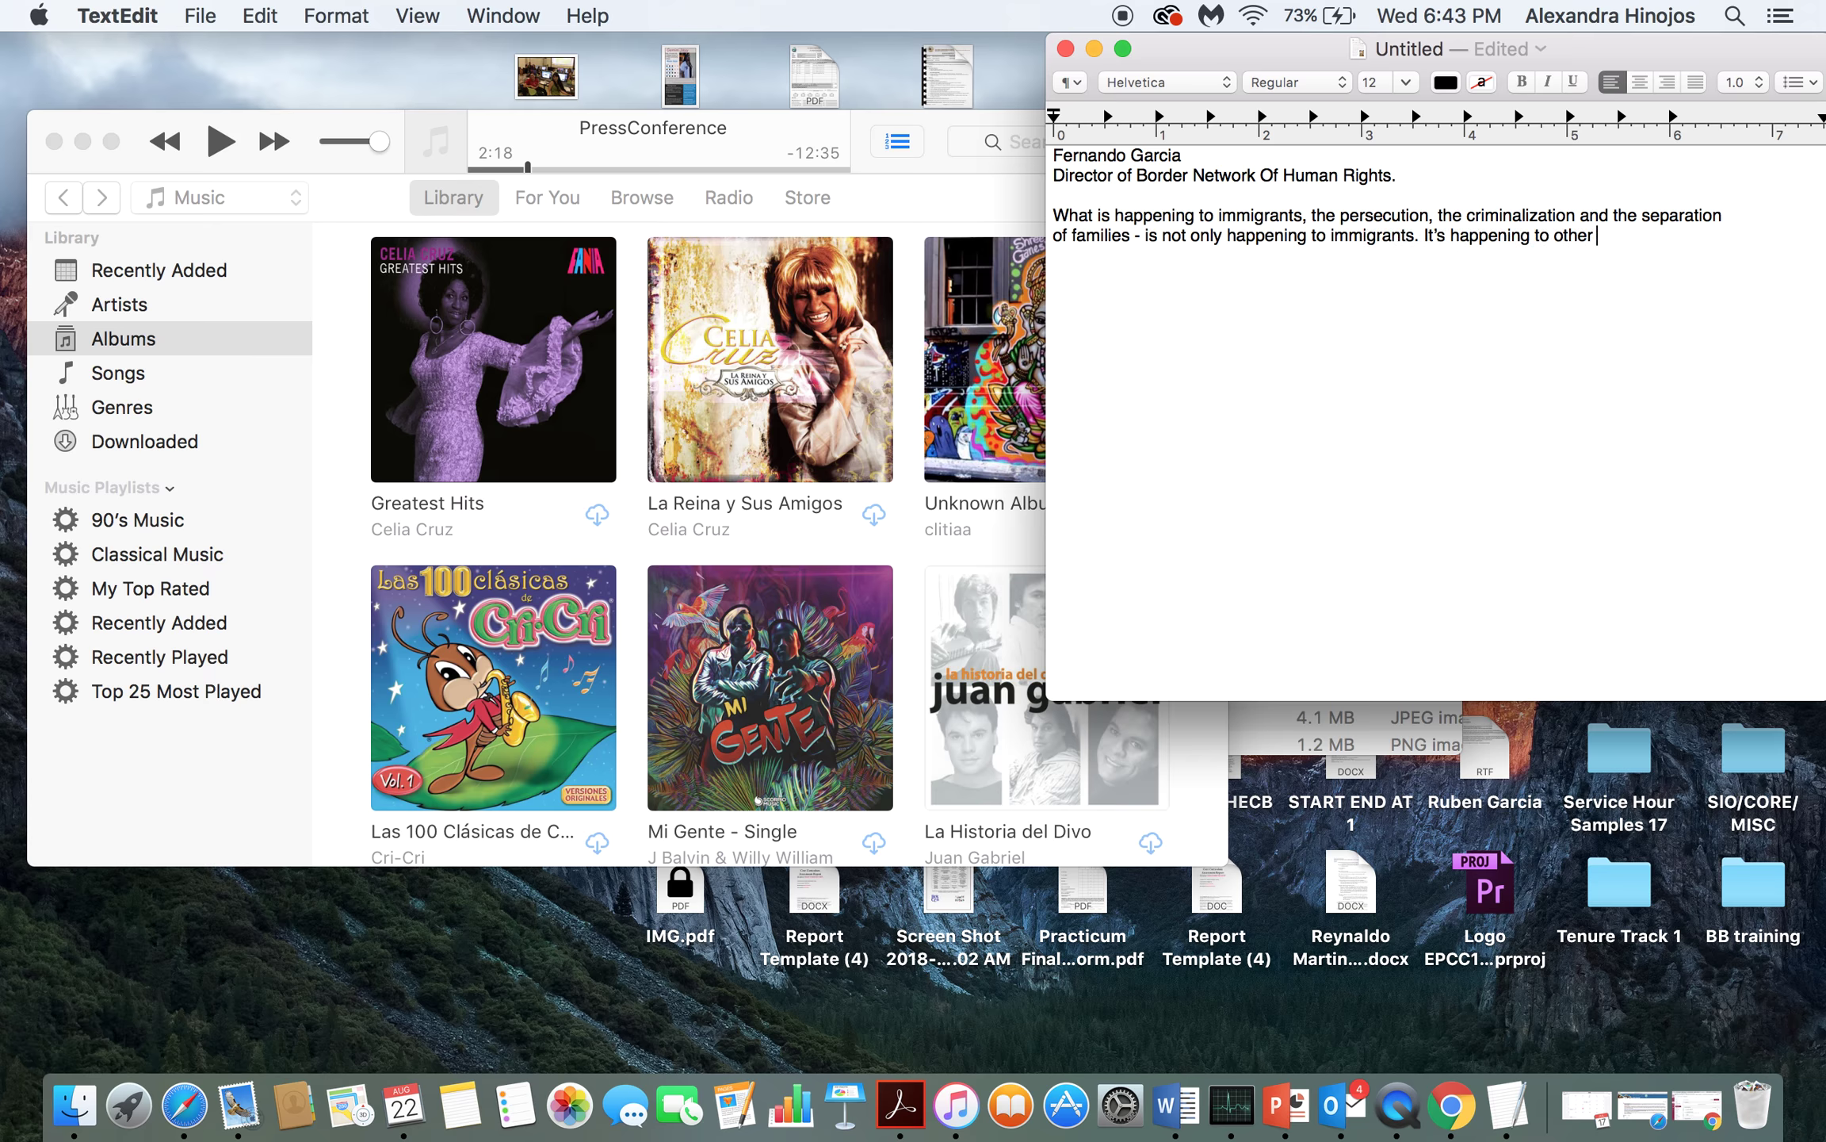
key(Return)
Resume playback and add the paragraph "They criminalize us all, whether you are aperson of color in chicago or a black man in chicago."
click(206, 149)
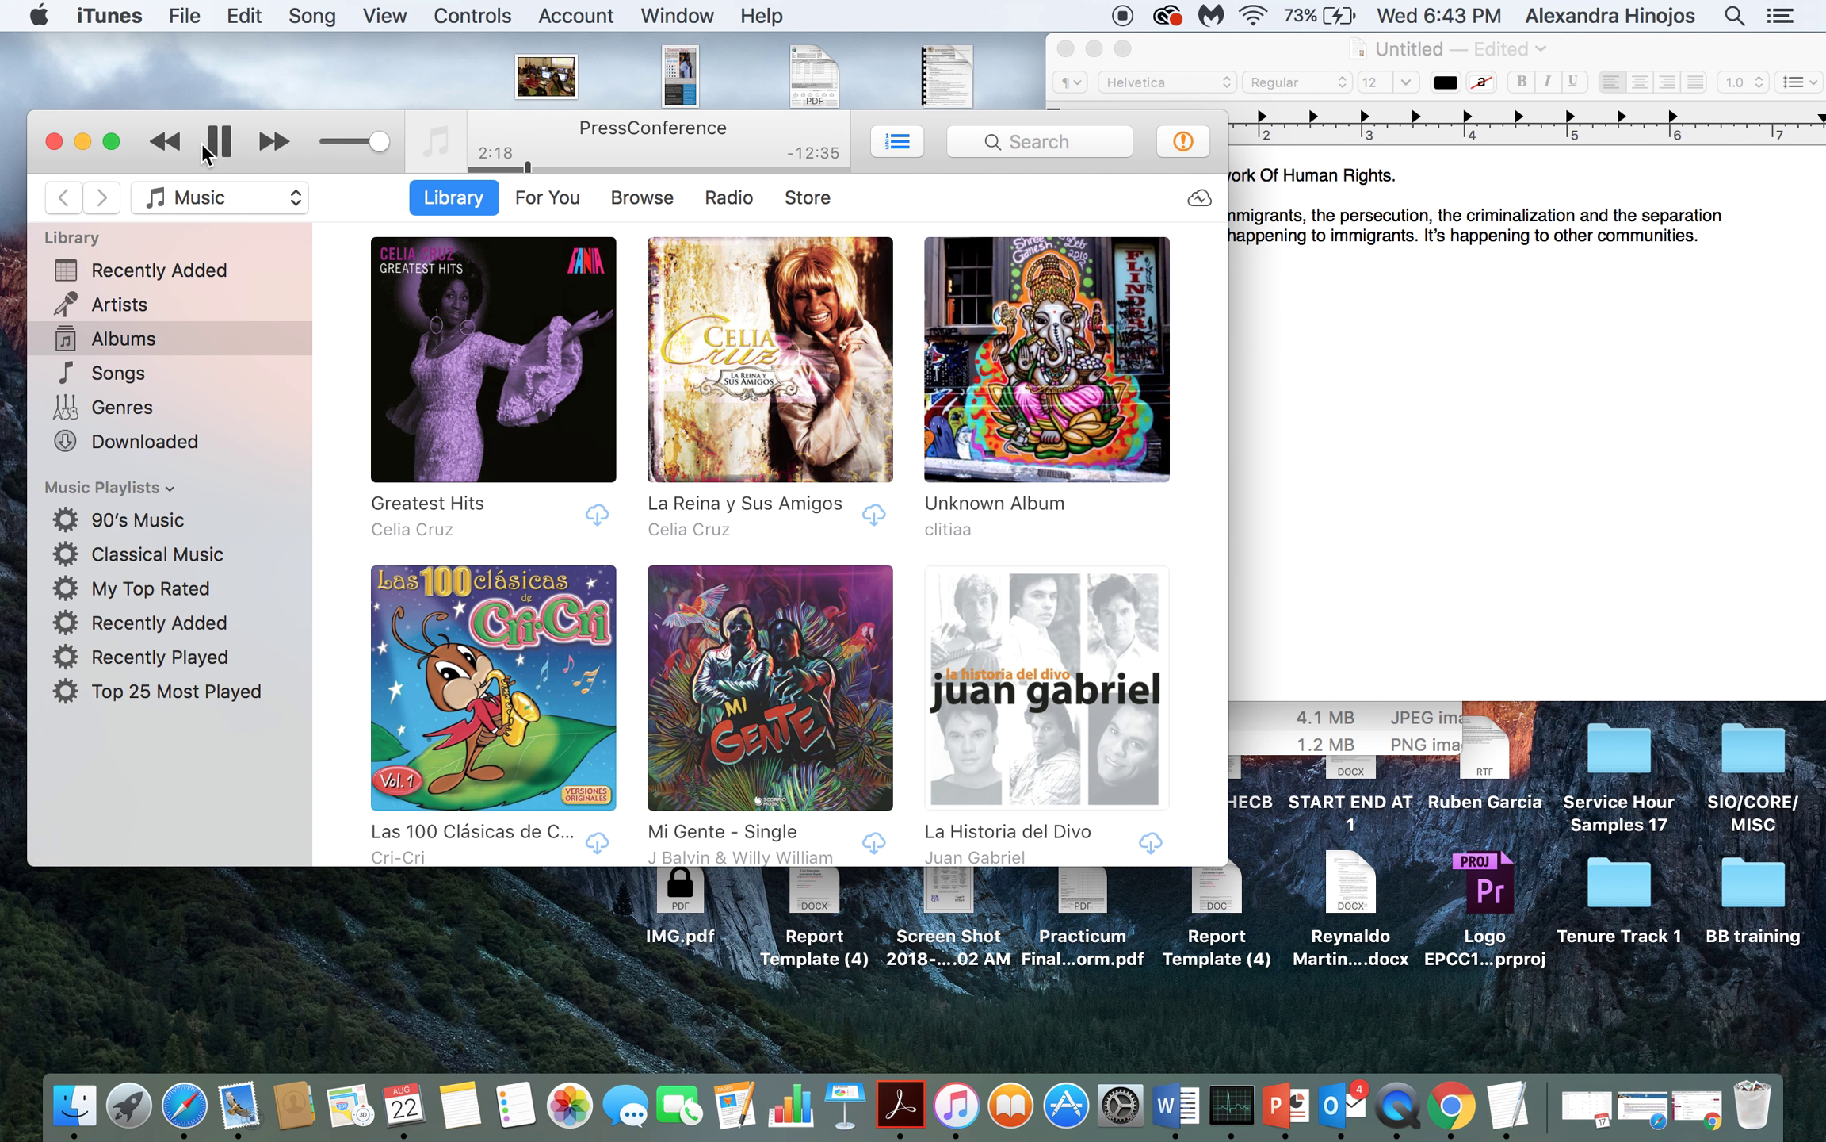
click(1461, 344)
text(They crim)
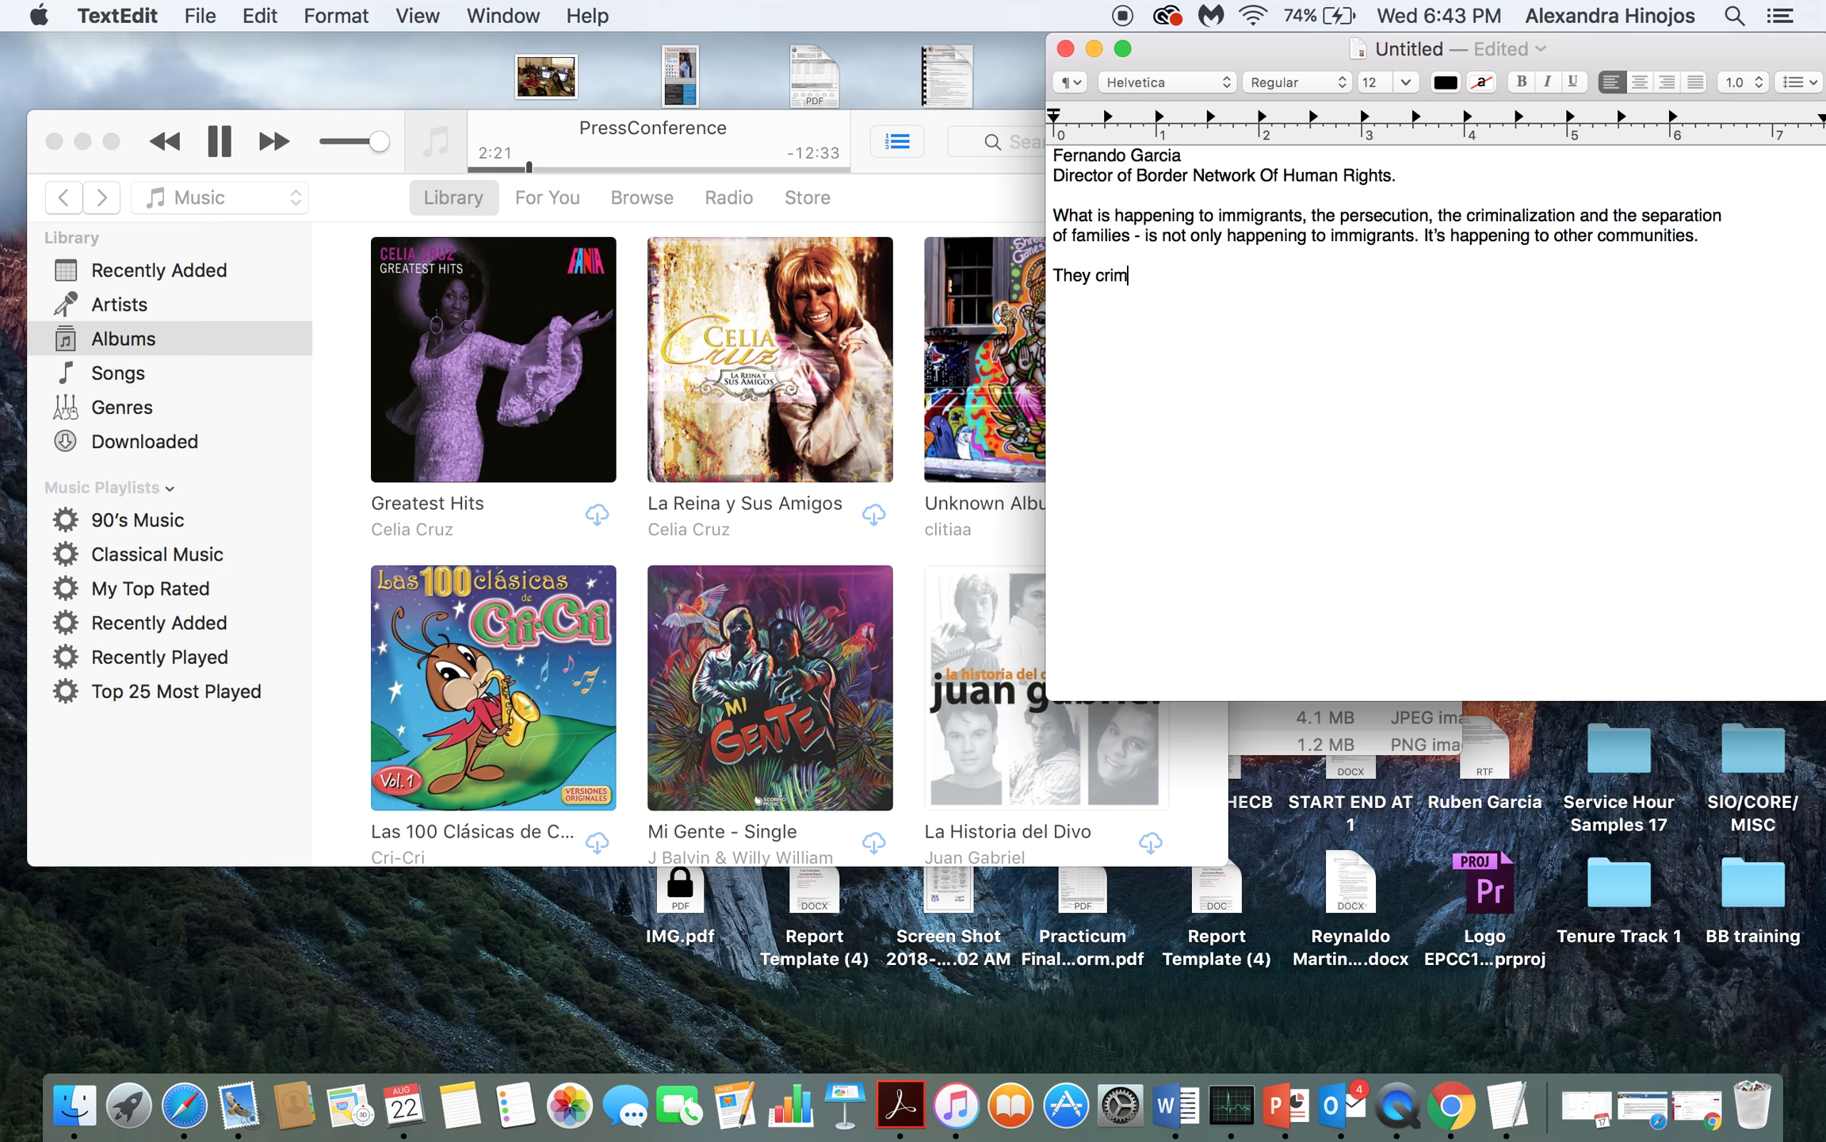
text(inalize us all, whether you are aperson )
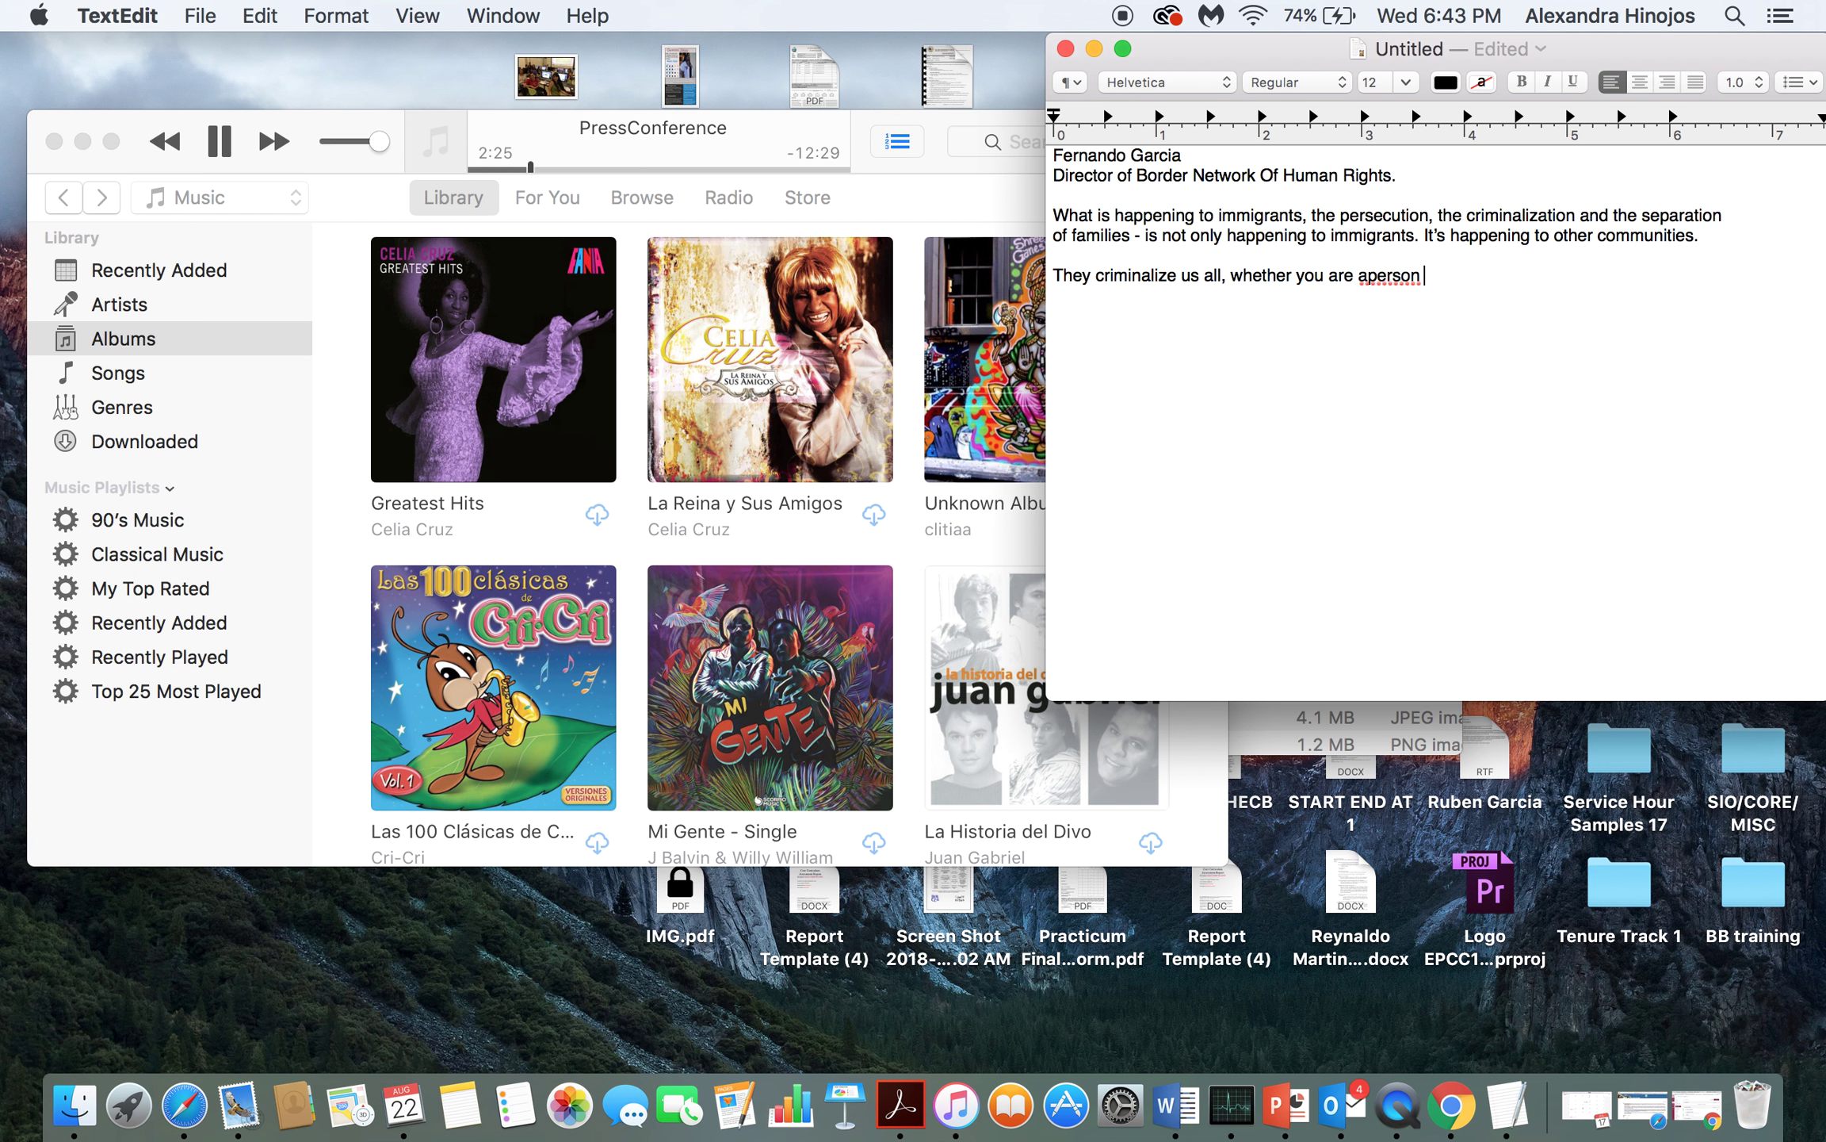
text(of color in chicago or a black m)
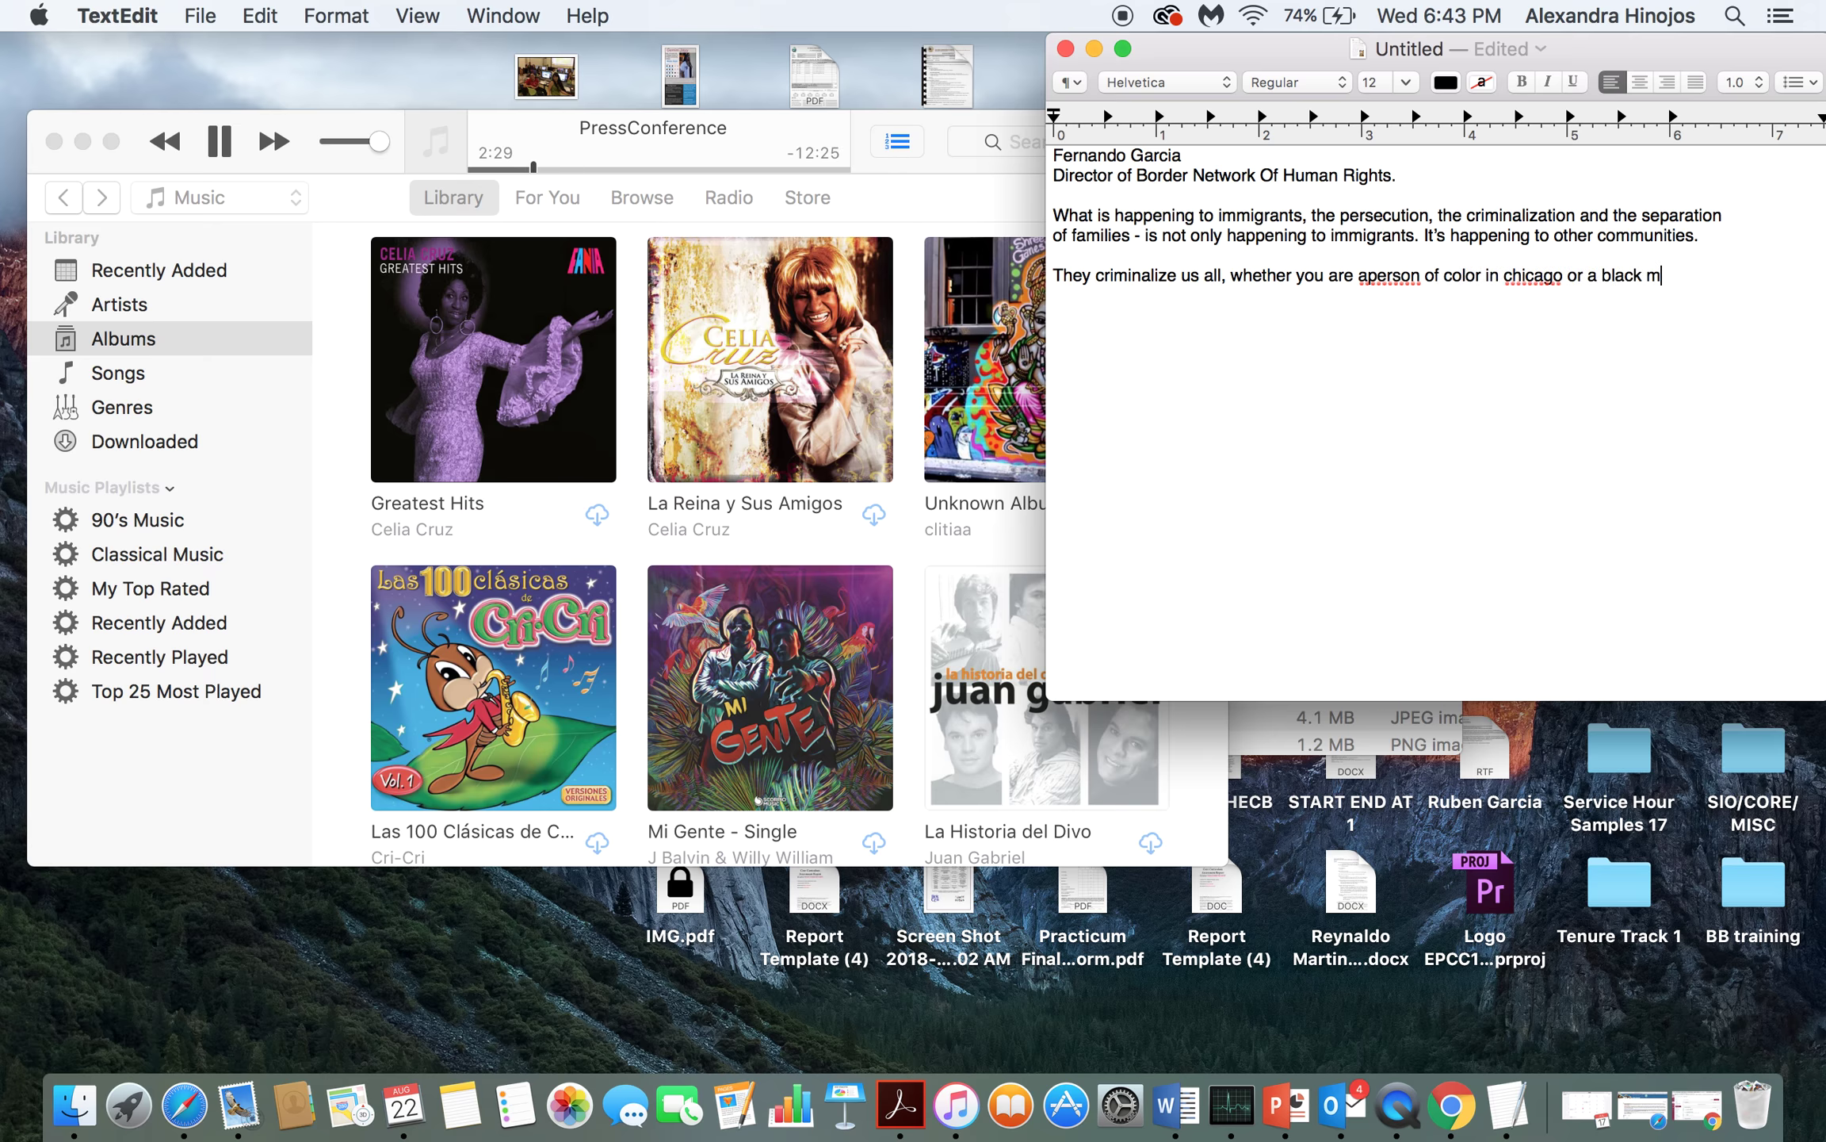
text(an in chicago.)
Add the line "Or if you a young ???" below the sentence about Chicago
key(Return)
text(Or if you a )
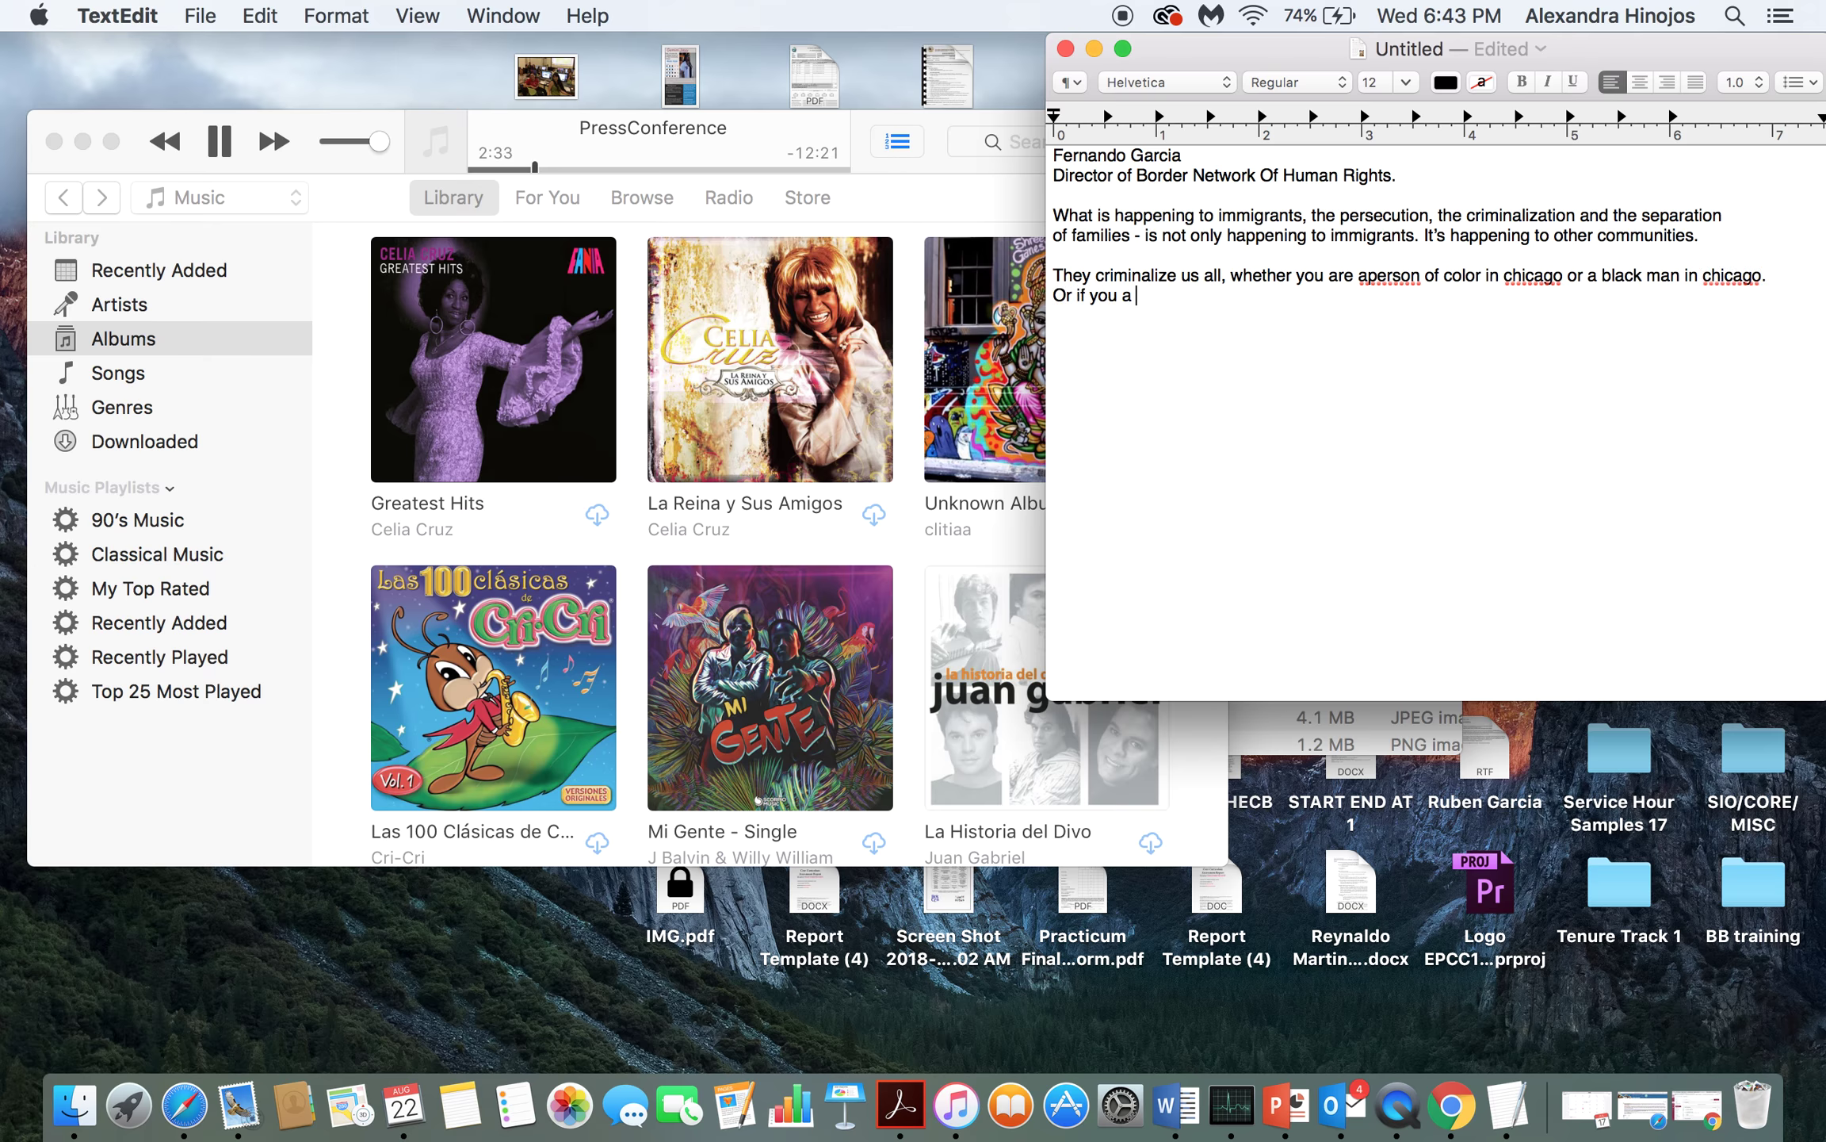
text(young ???)
Rewind the recording to about 2:15 and change the second paragraph's opening to "There are systems that criminalize us all"
click(525, 168)
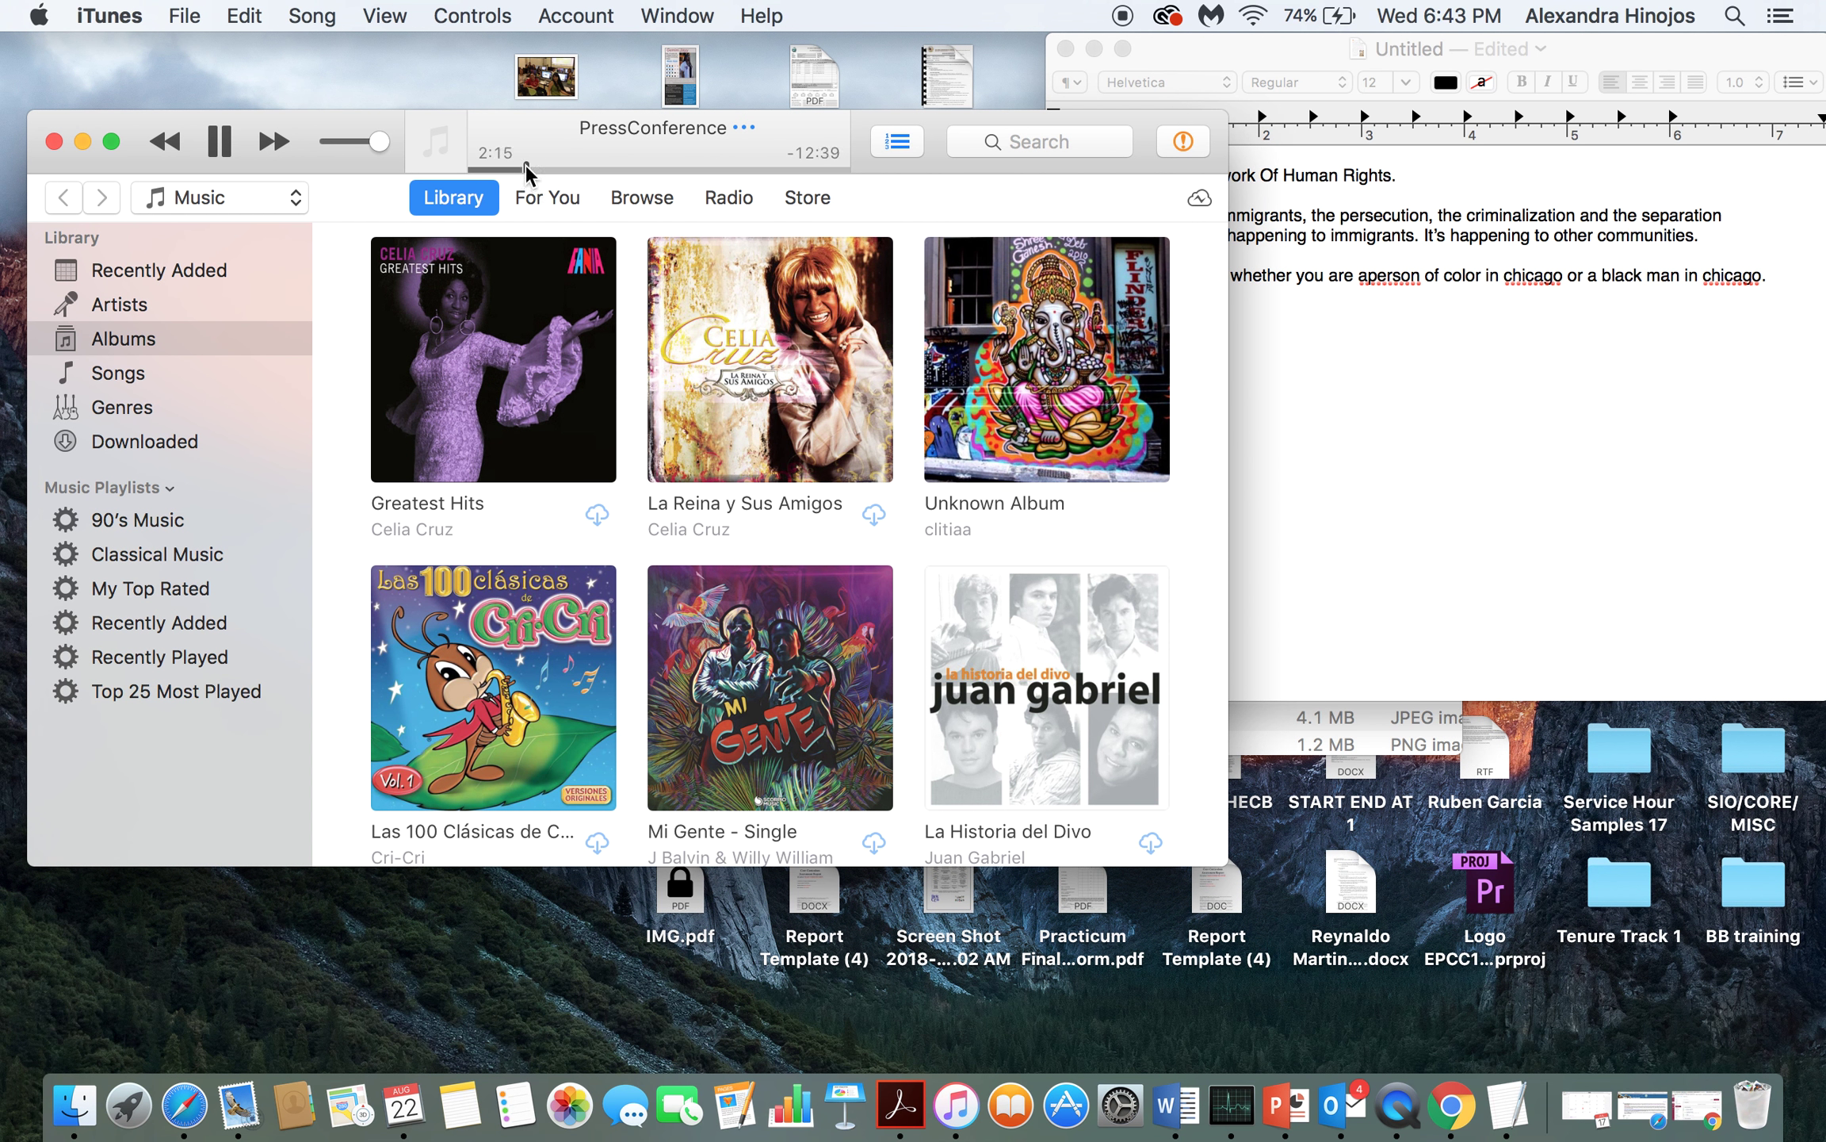
click(1414, 458)
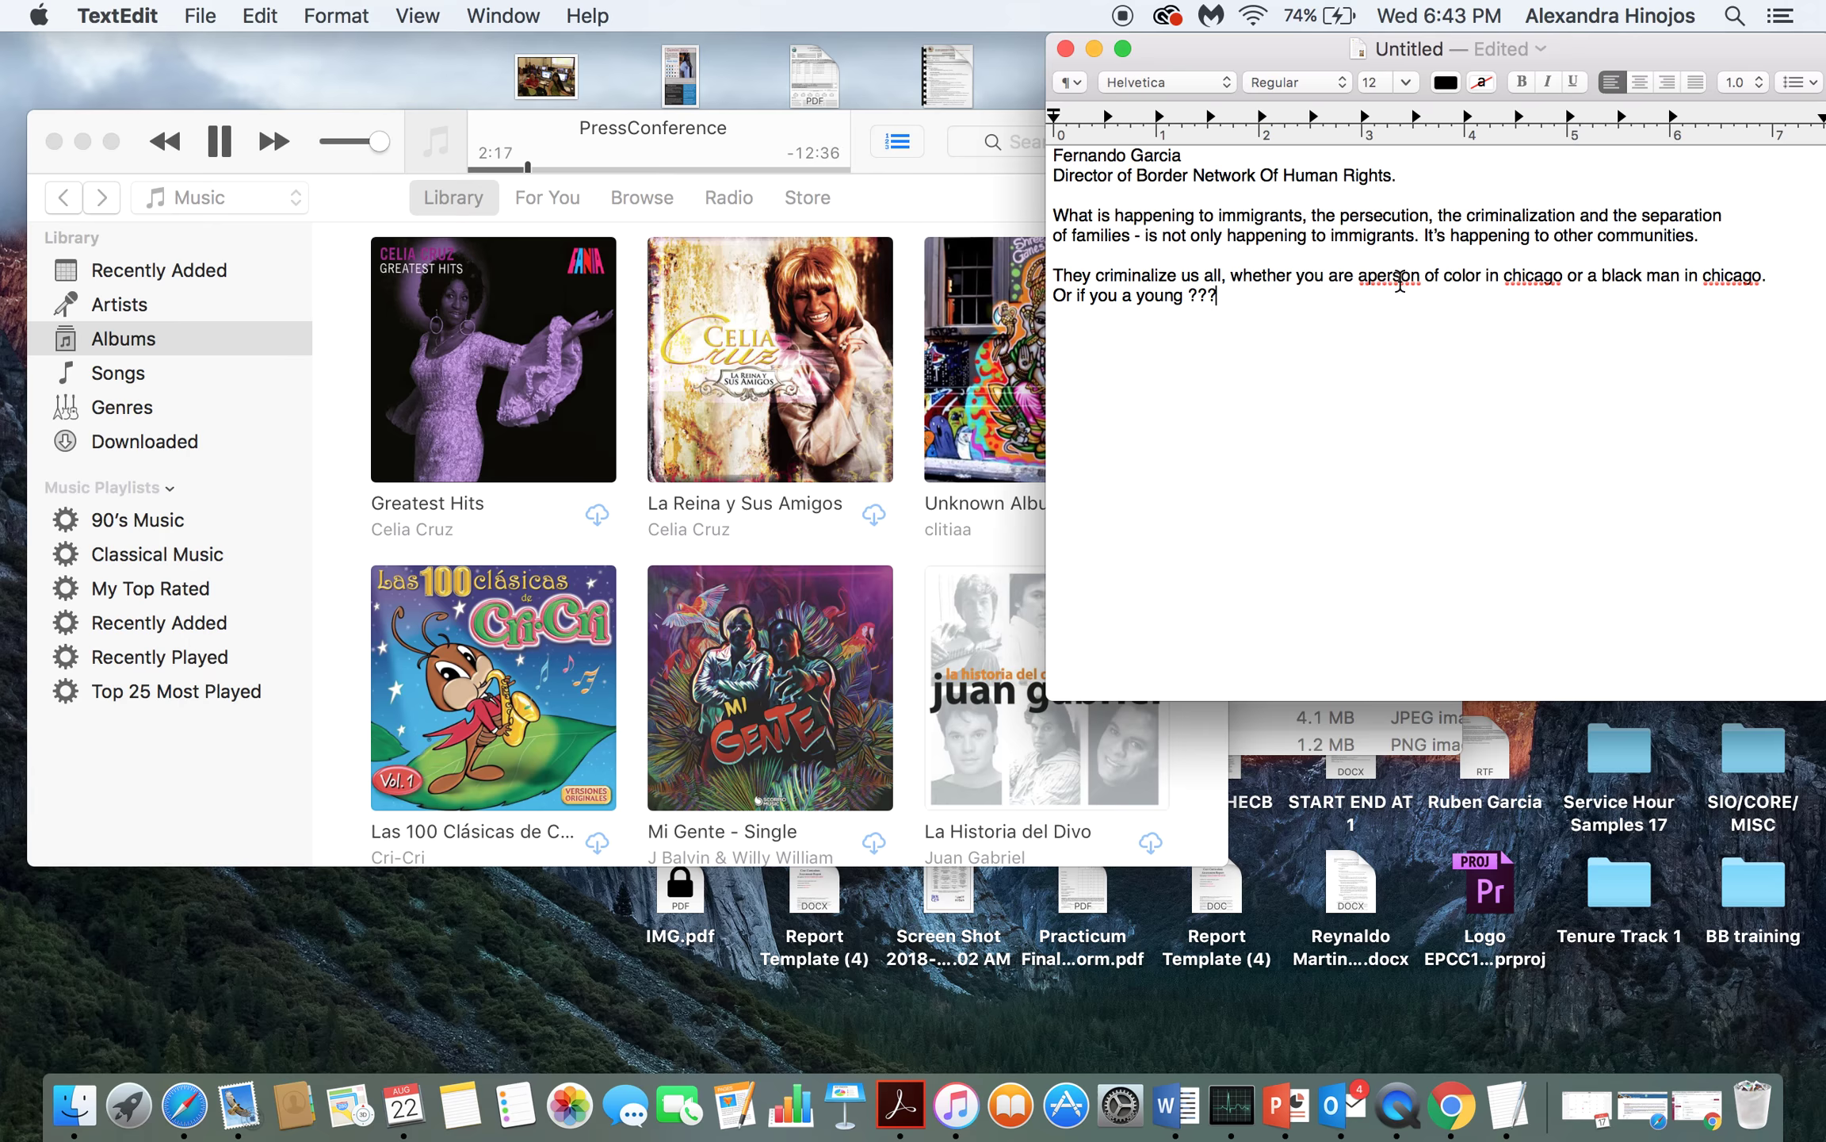
click(1095, 272)
key(Return)
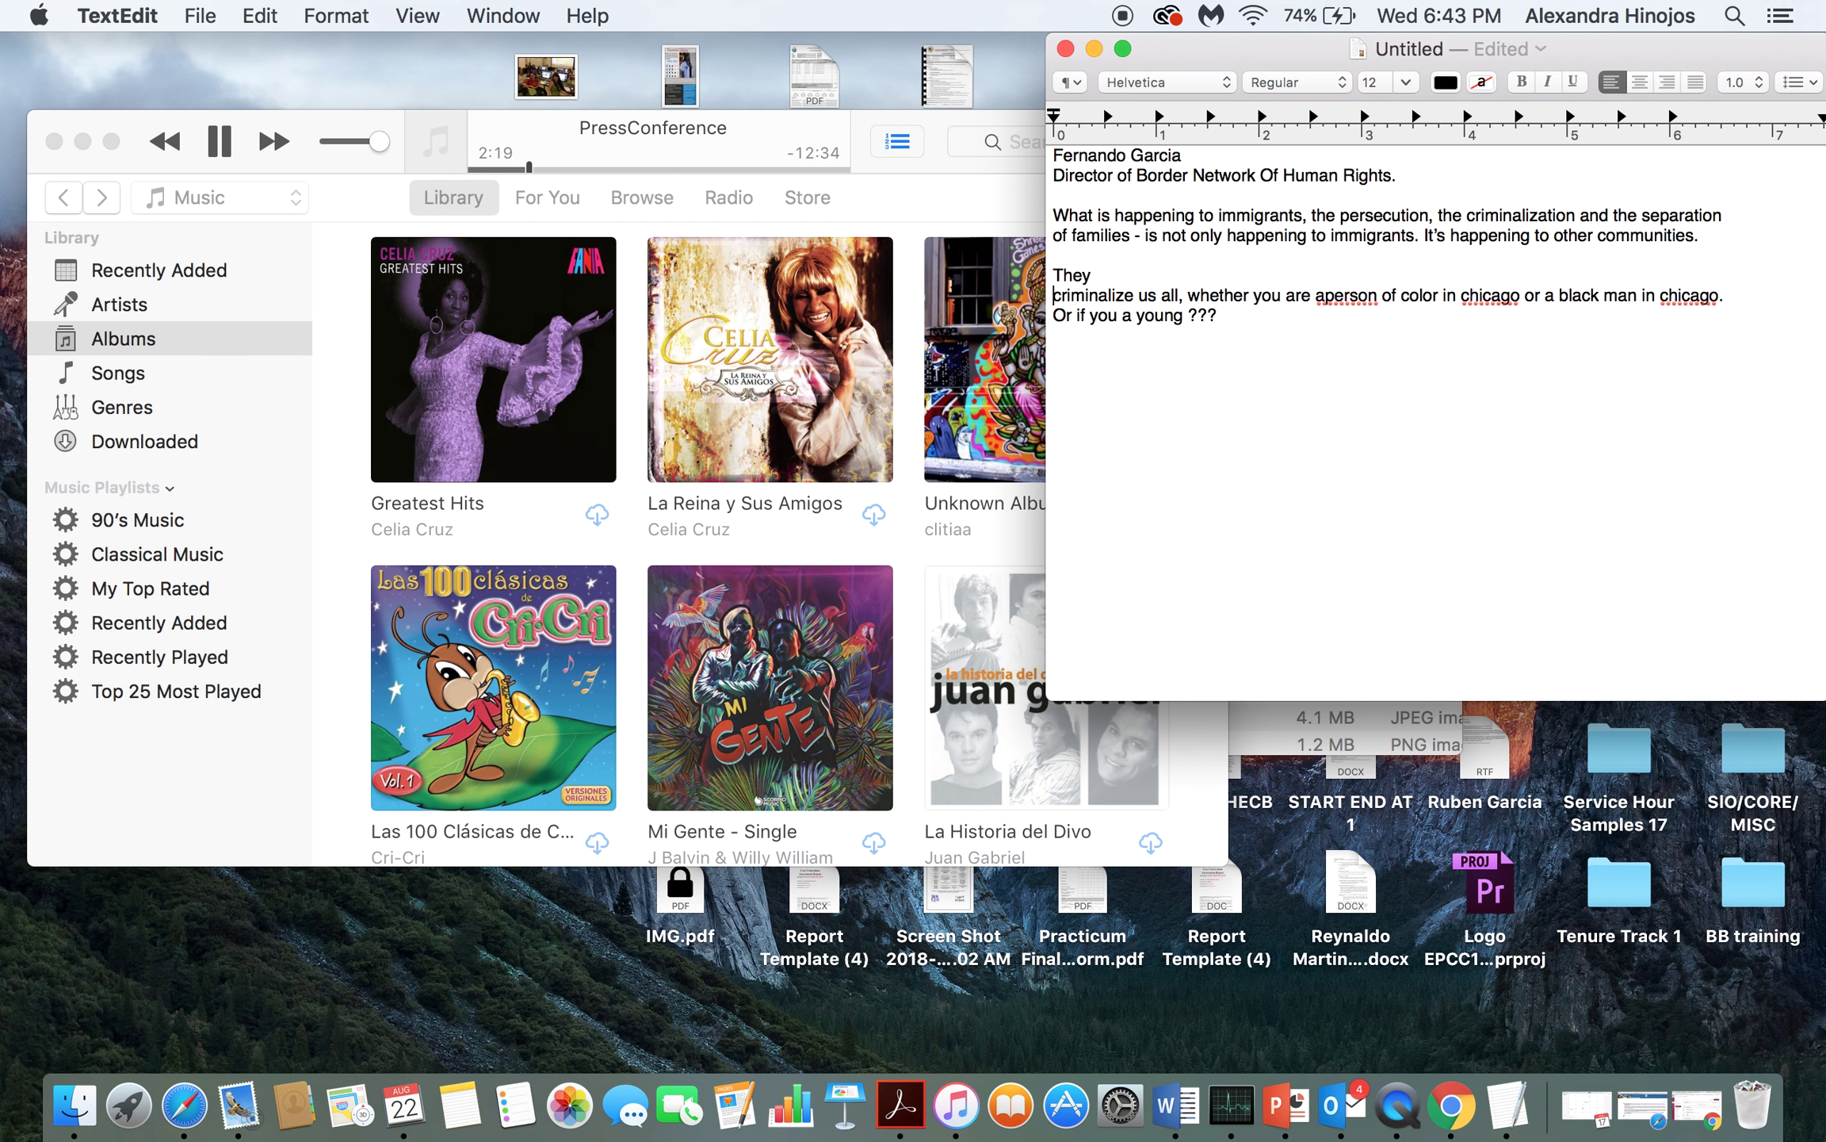
text(are)
key(BackSpace)
key(BackSpace)
key(BackSpace)
key(BackSpace)
key(BackSpace)
text(re are systems that)
key(Delete)
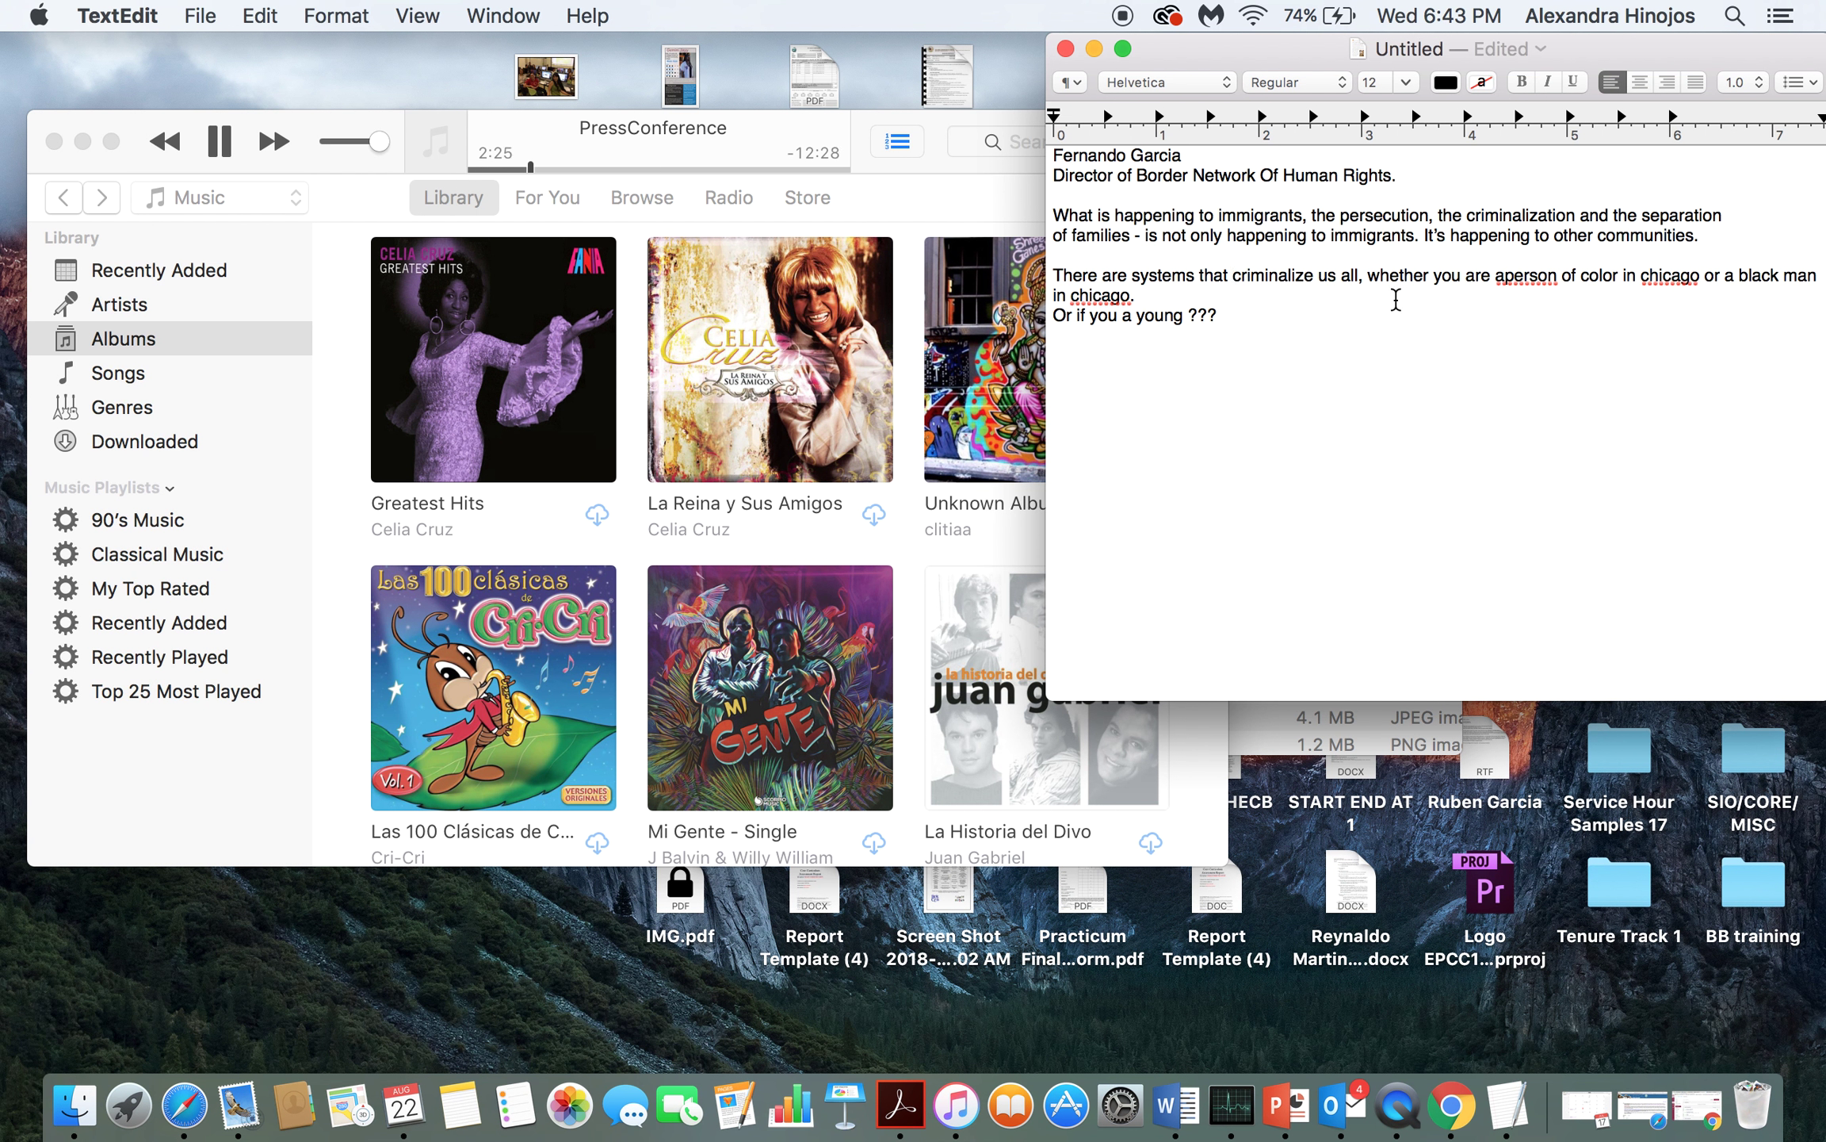
Correct "aperson" to "a person" and insert "young" before "black man" in the second paragraph
click(1506, 275)
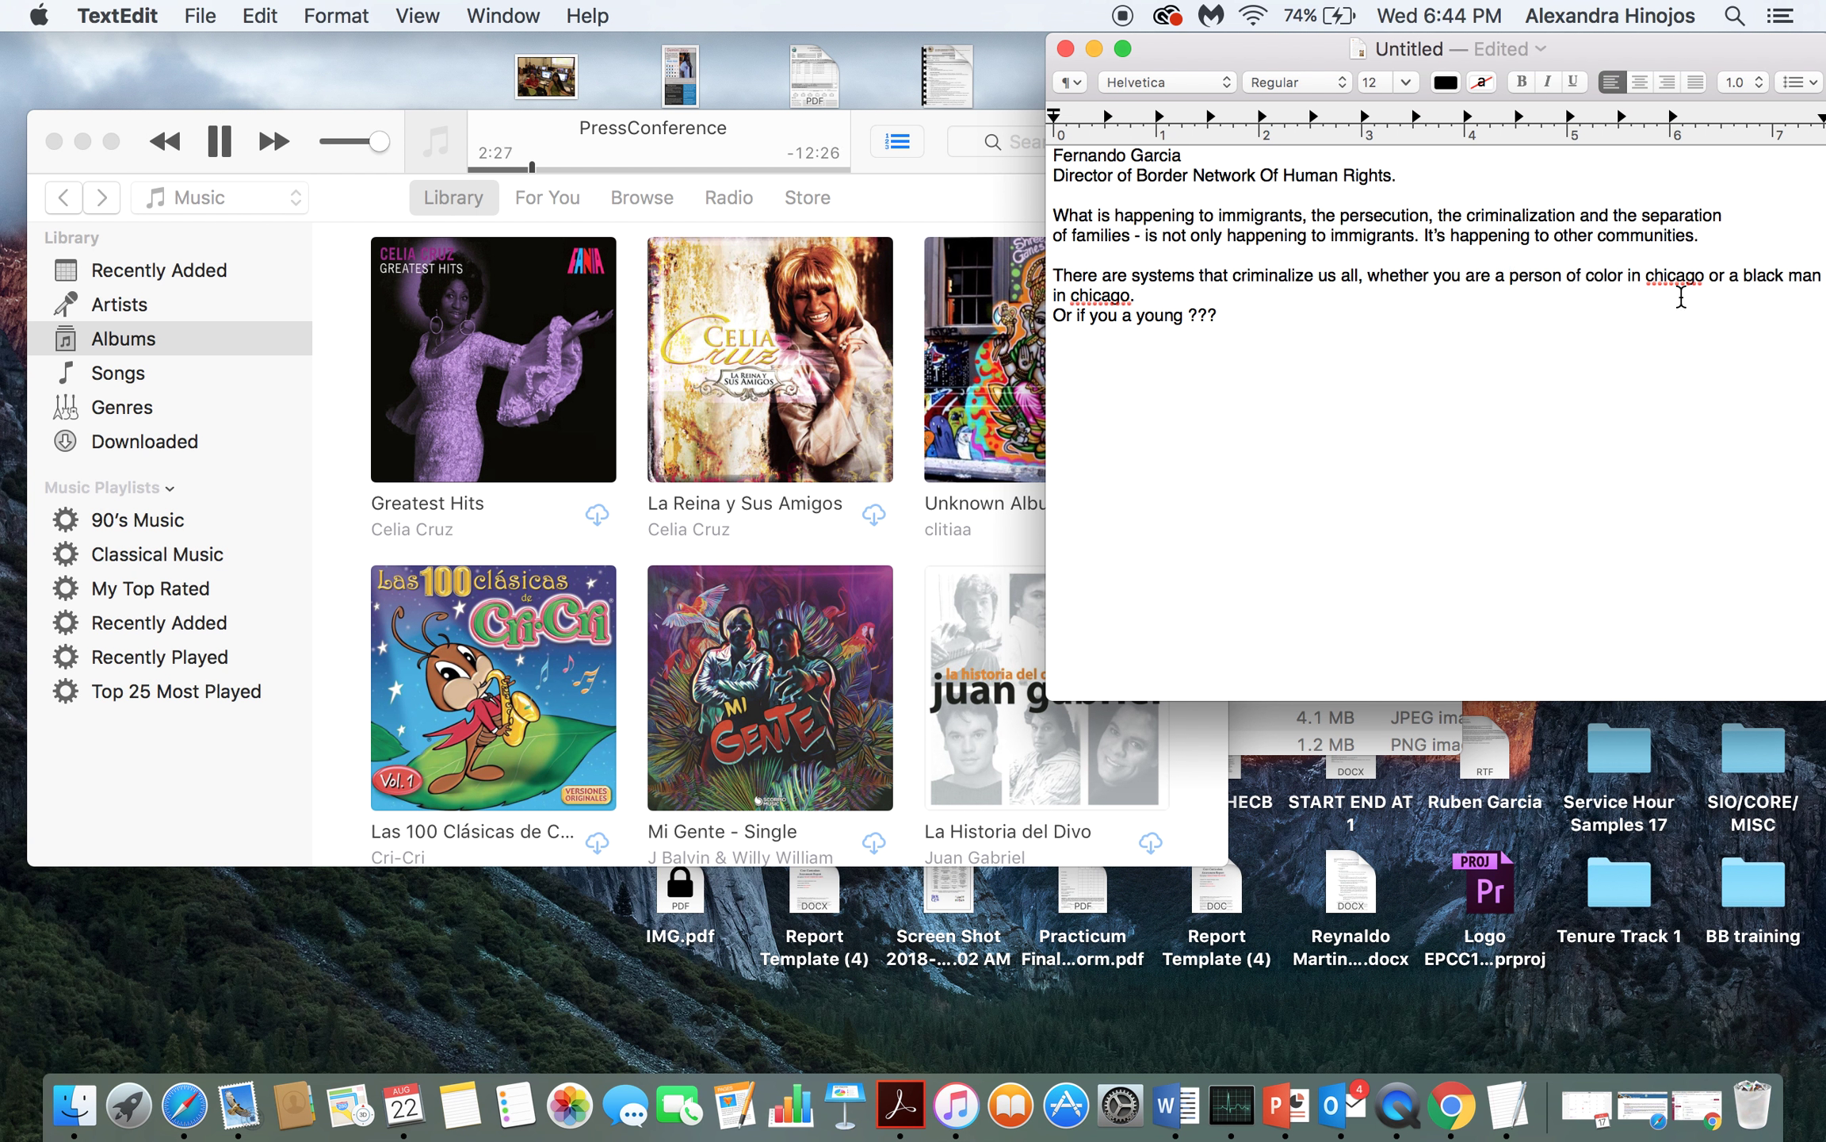
click(1746, 279)
text(young)
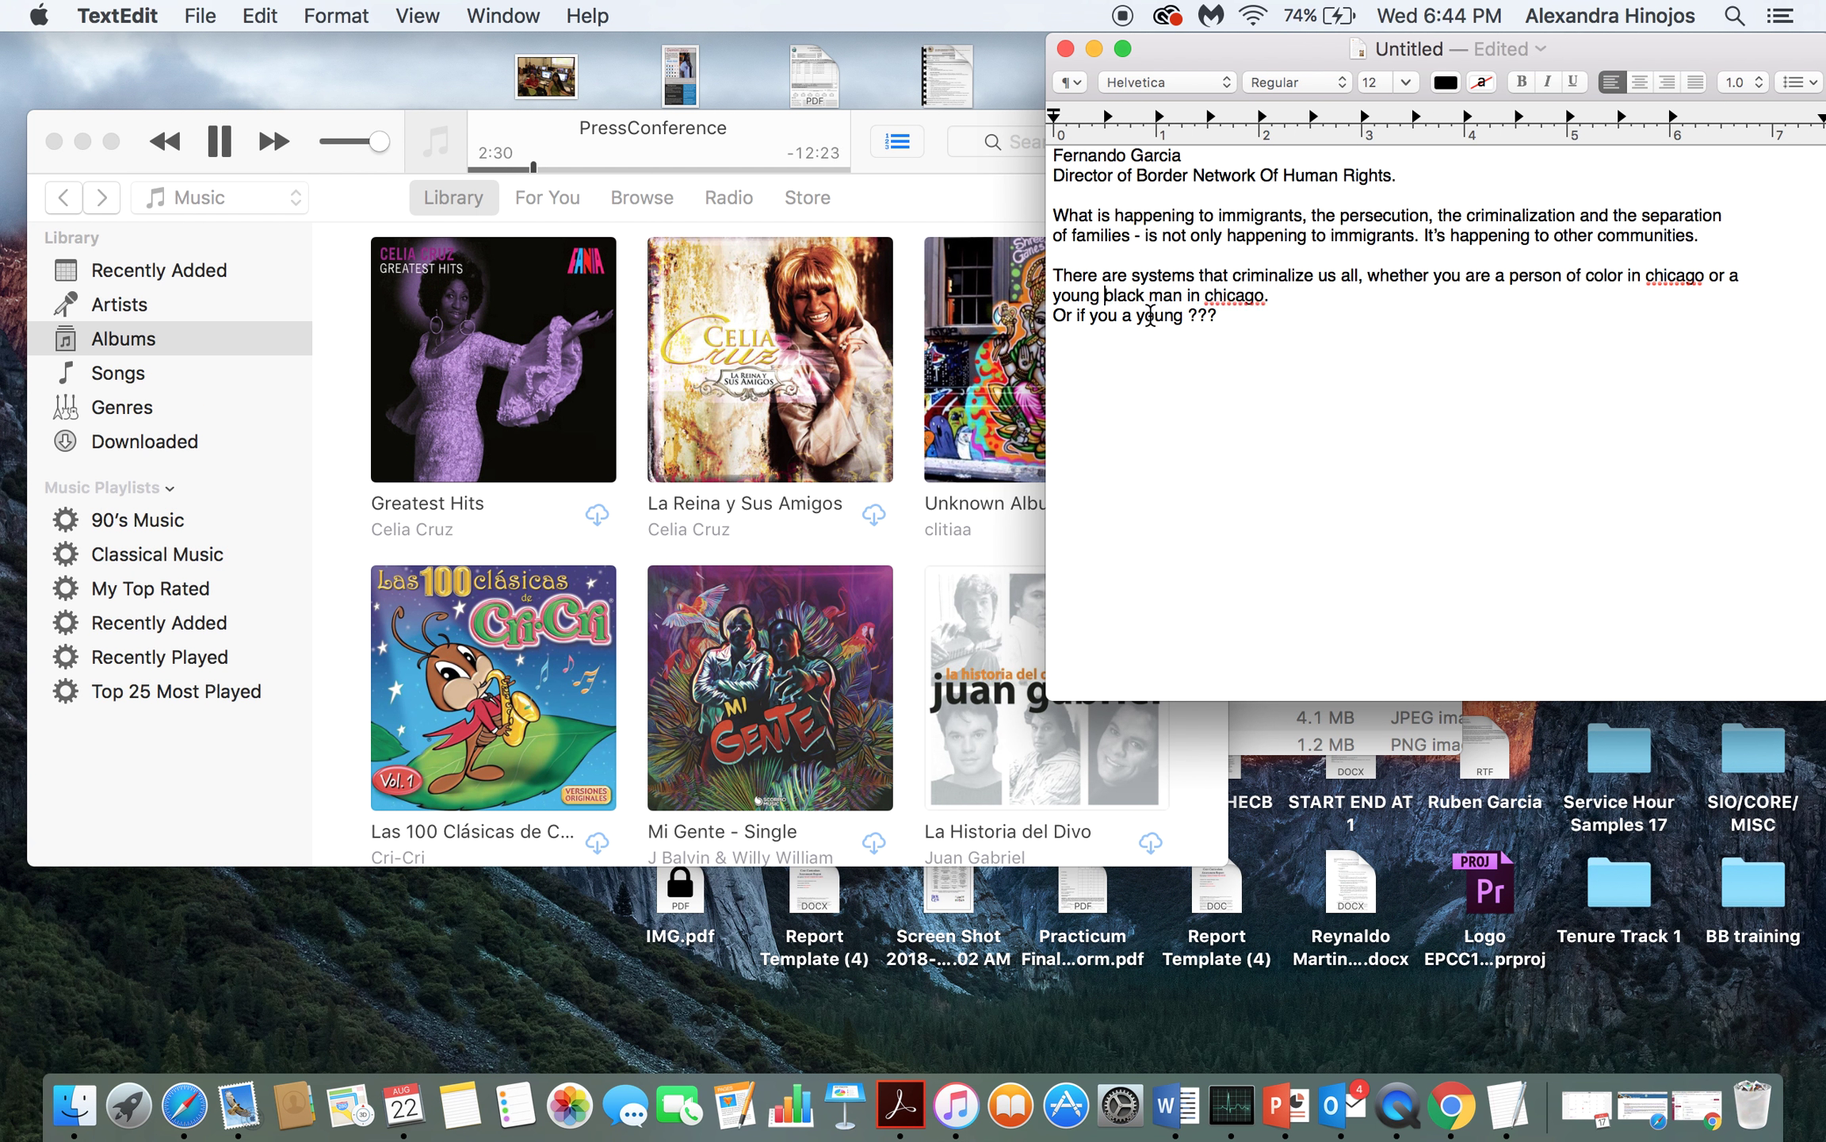
Replace the "???" placeholder in the last line with "Dreamer in El Paso or New Mexico"
click(1207, 316)
key(BackSpace)
key(BackSpace)
key(BackSpace)
text(de)
key(BackSpace)
key(BackSpace)
text(Dream)
key(BackSpace)
key(BackSpace)
key(BackSpace)
key(BackSpace)
text(reamer in El Paso or New Mexico)
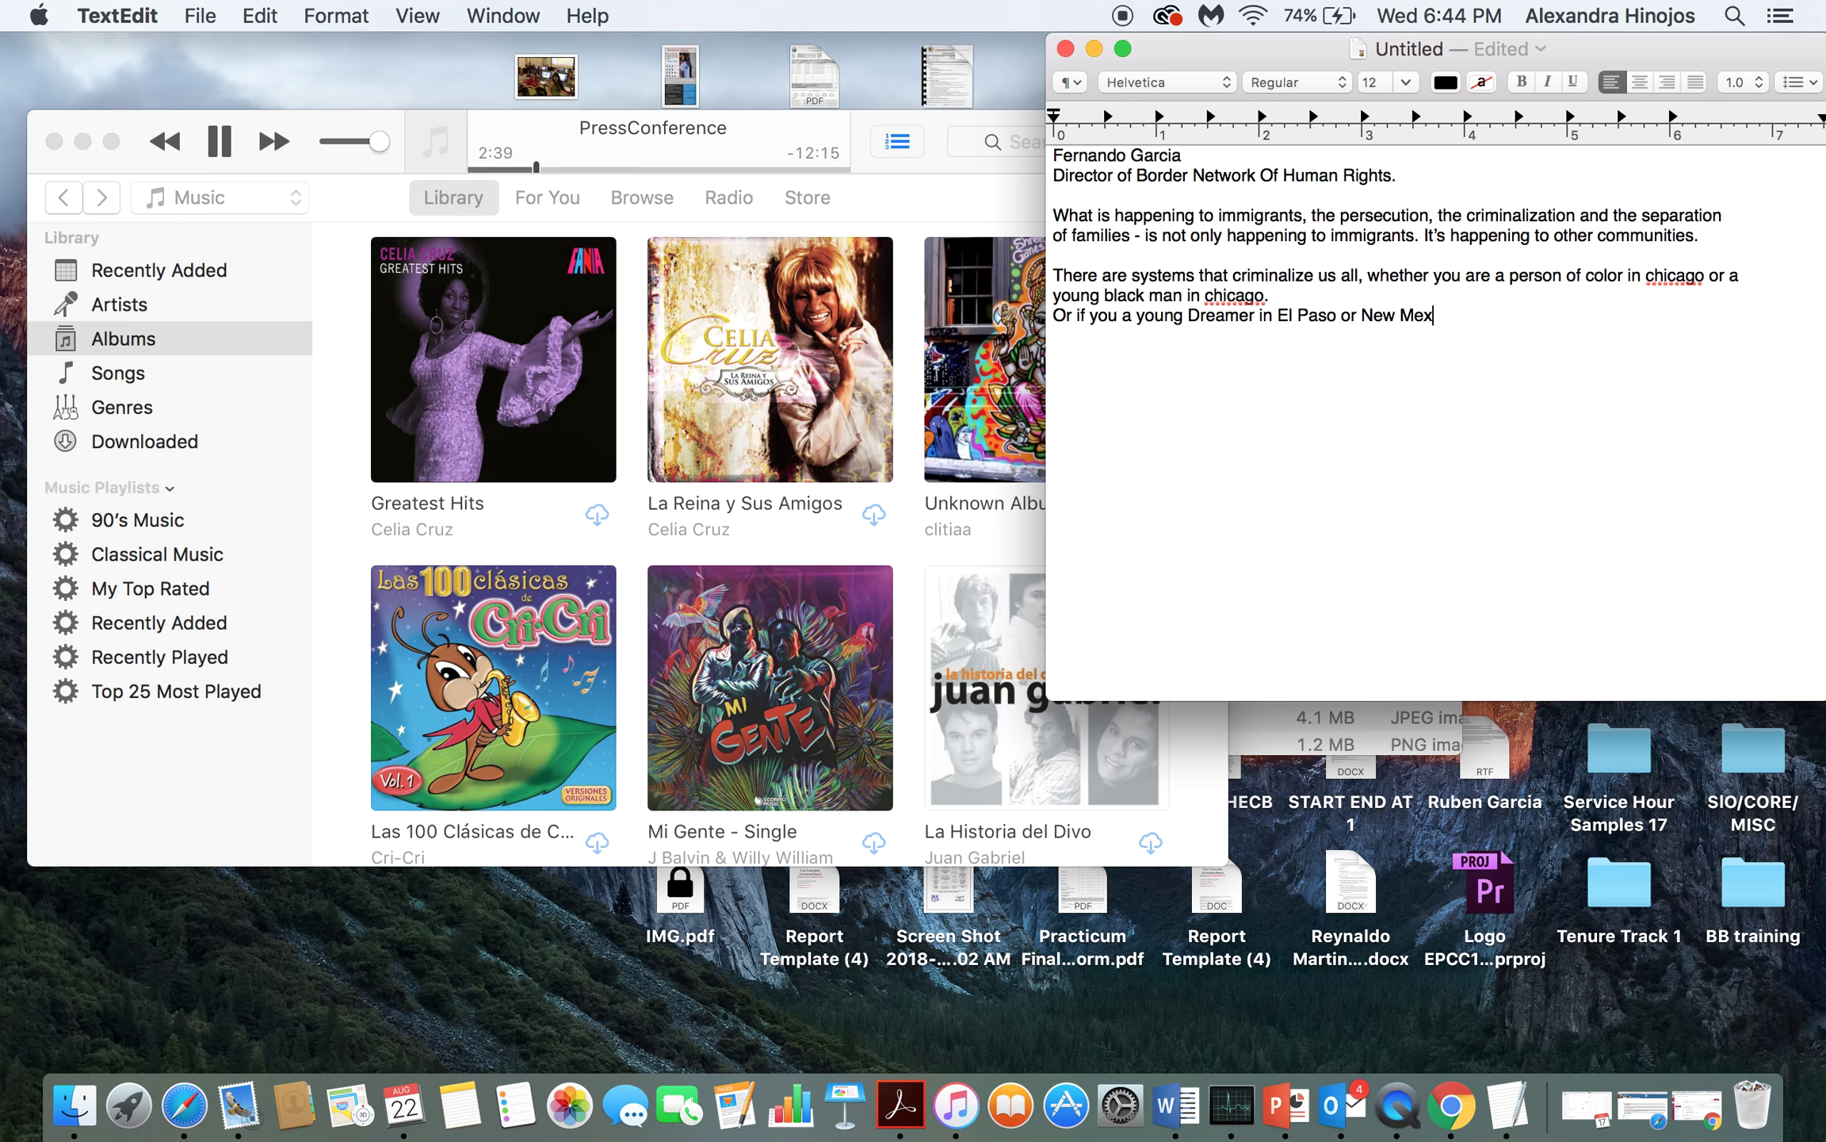
Pause the PressConference recording and end the transcript's last line with an ellipsis after "New Mexico"
click(222, 139)
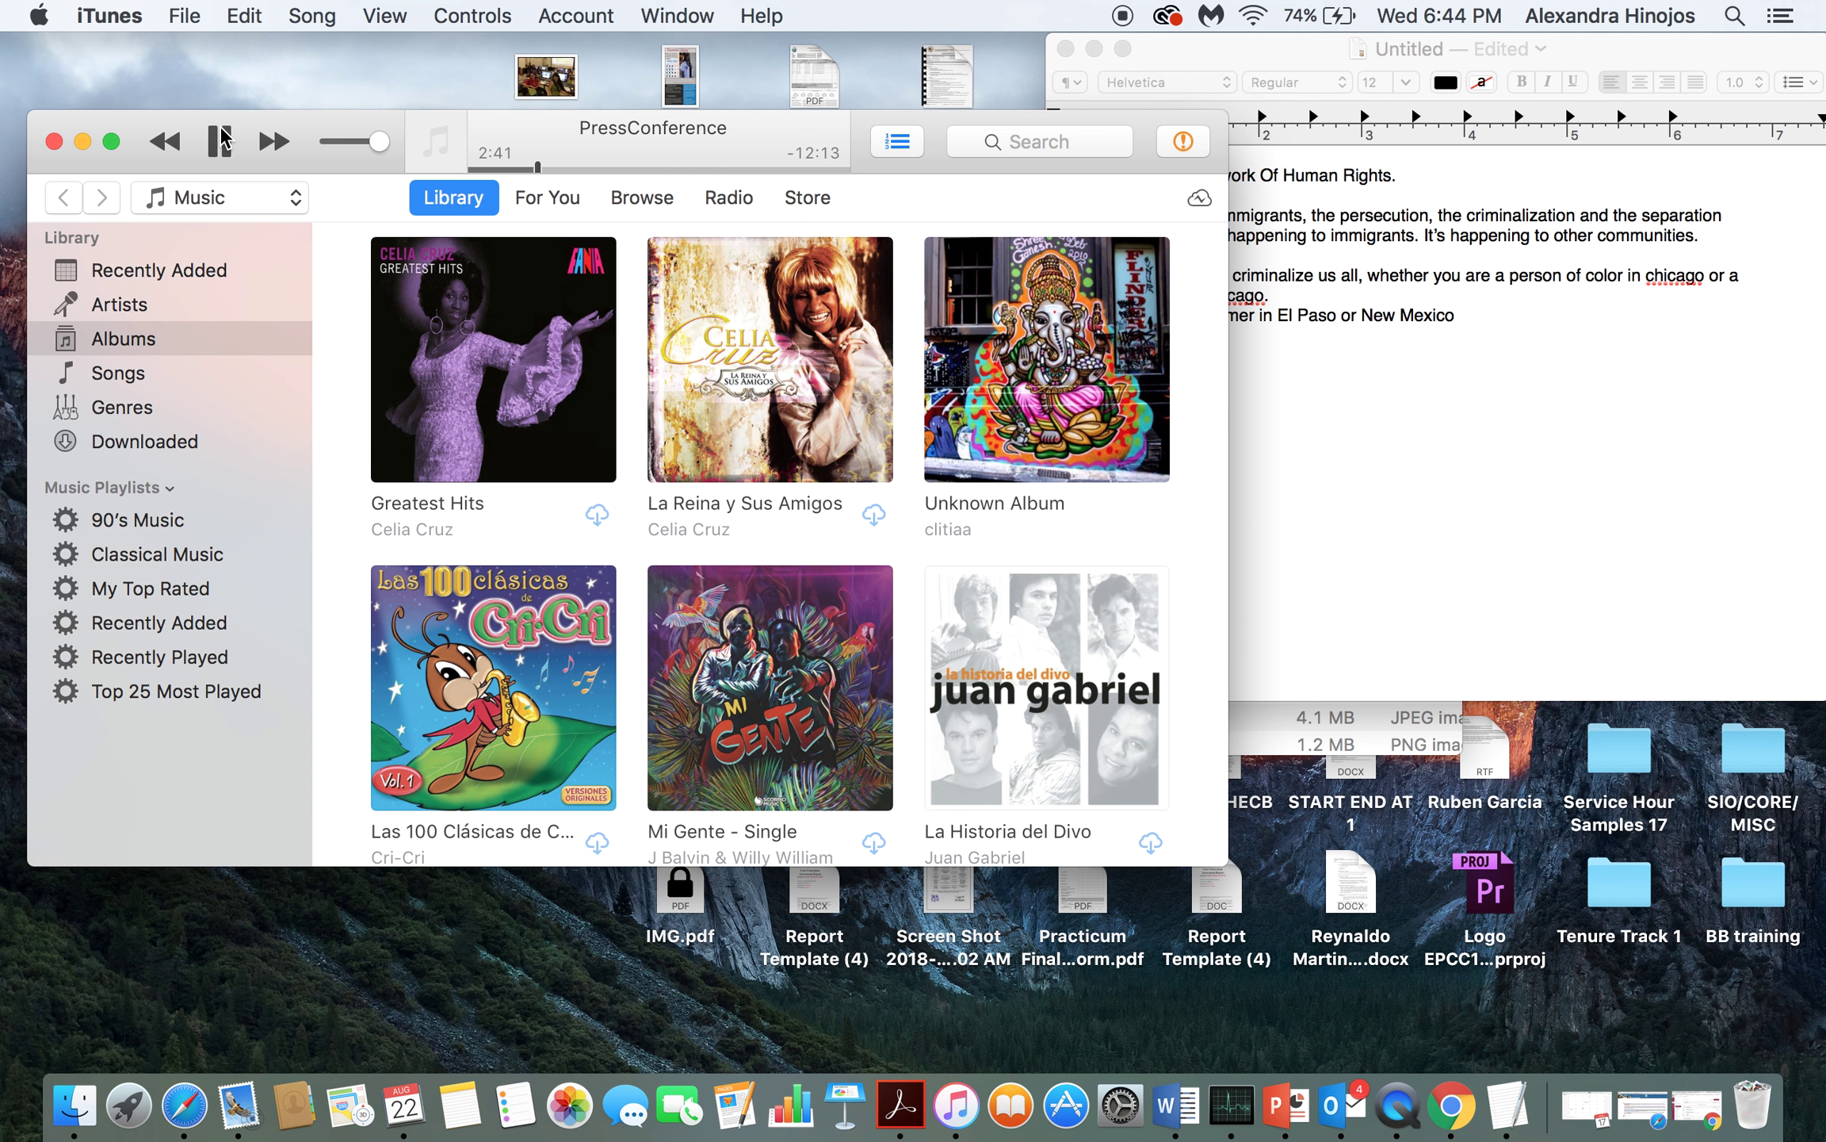
click(1612, 417)
text(.)
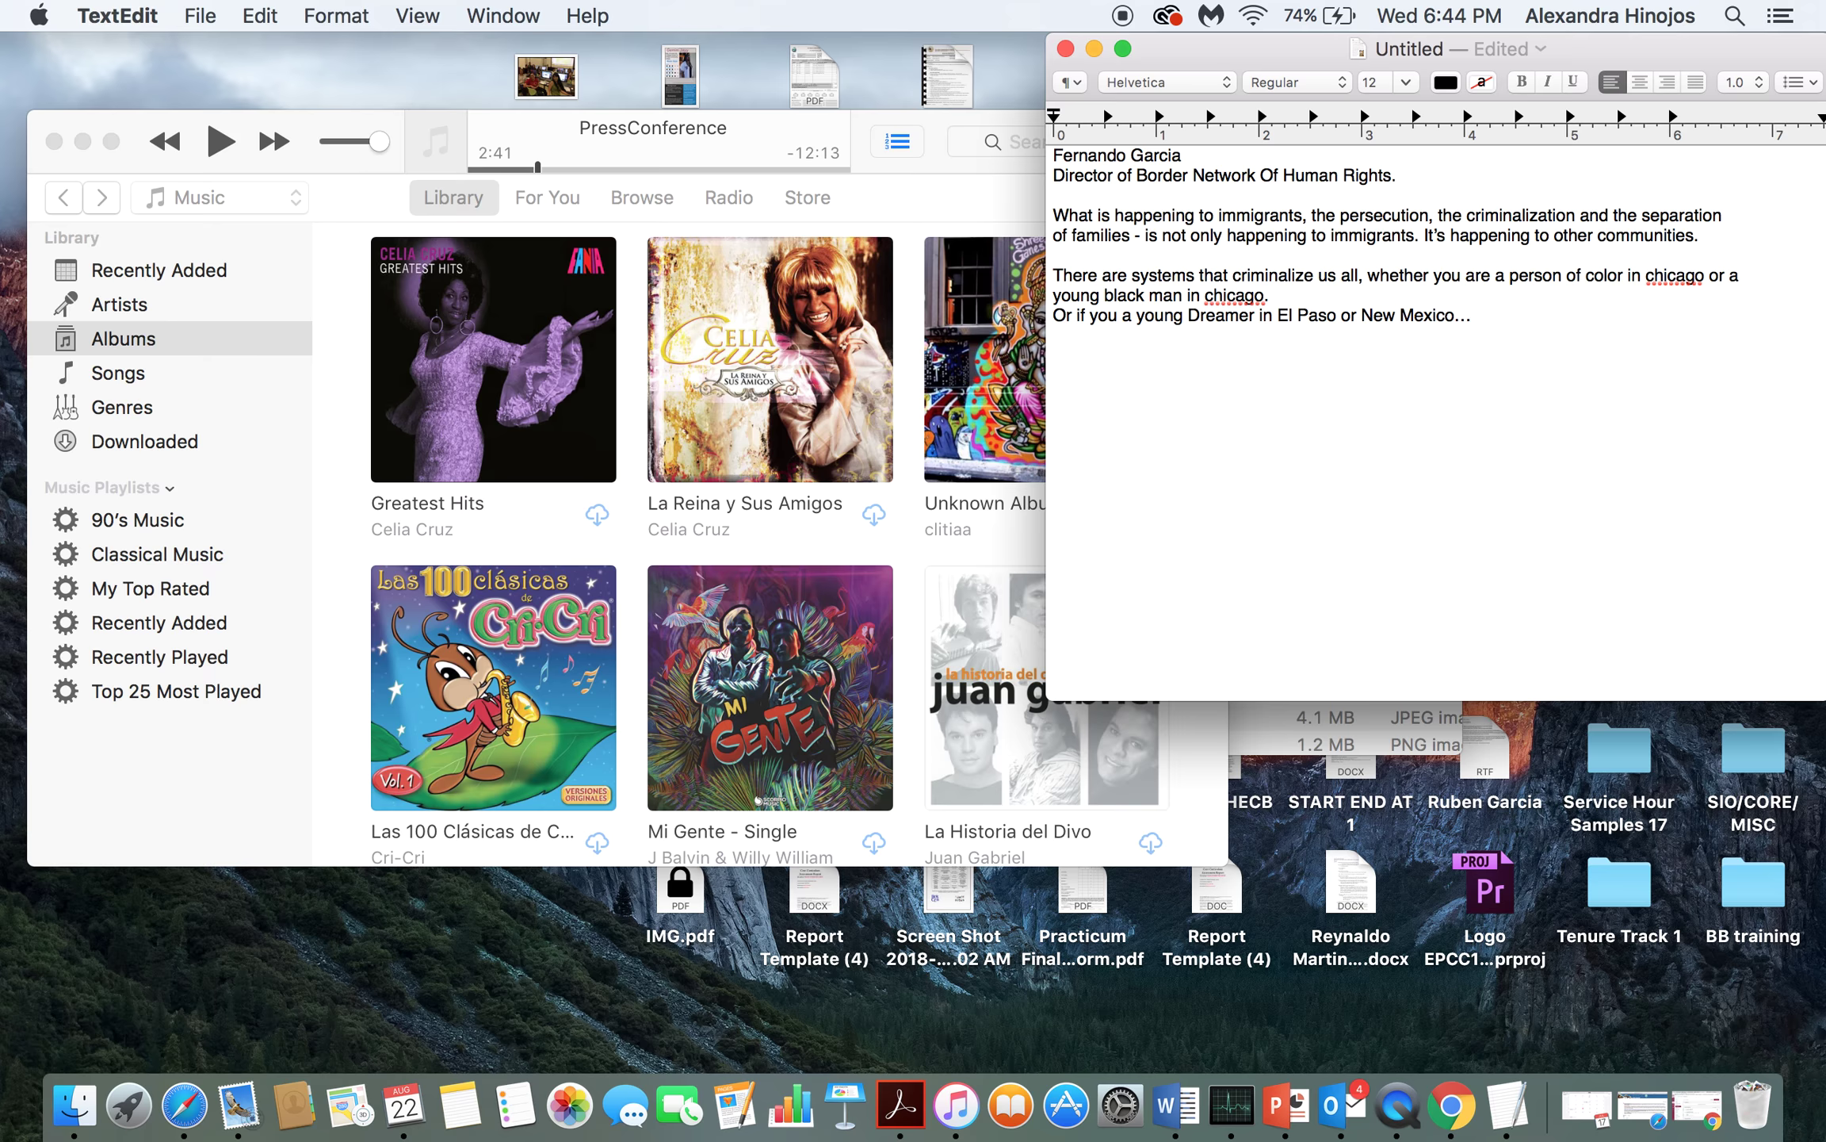
Capitalize both occurrences of "chicago" as "Chicago" in the second paragraph of the transcript
right_click(1235, 296)
click(1217, 314)
click(1654, 279)
key(BackSpace)
text(C)
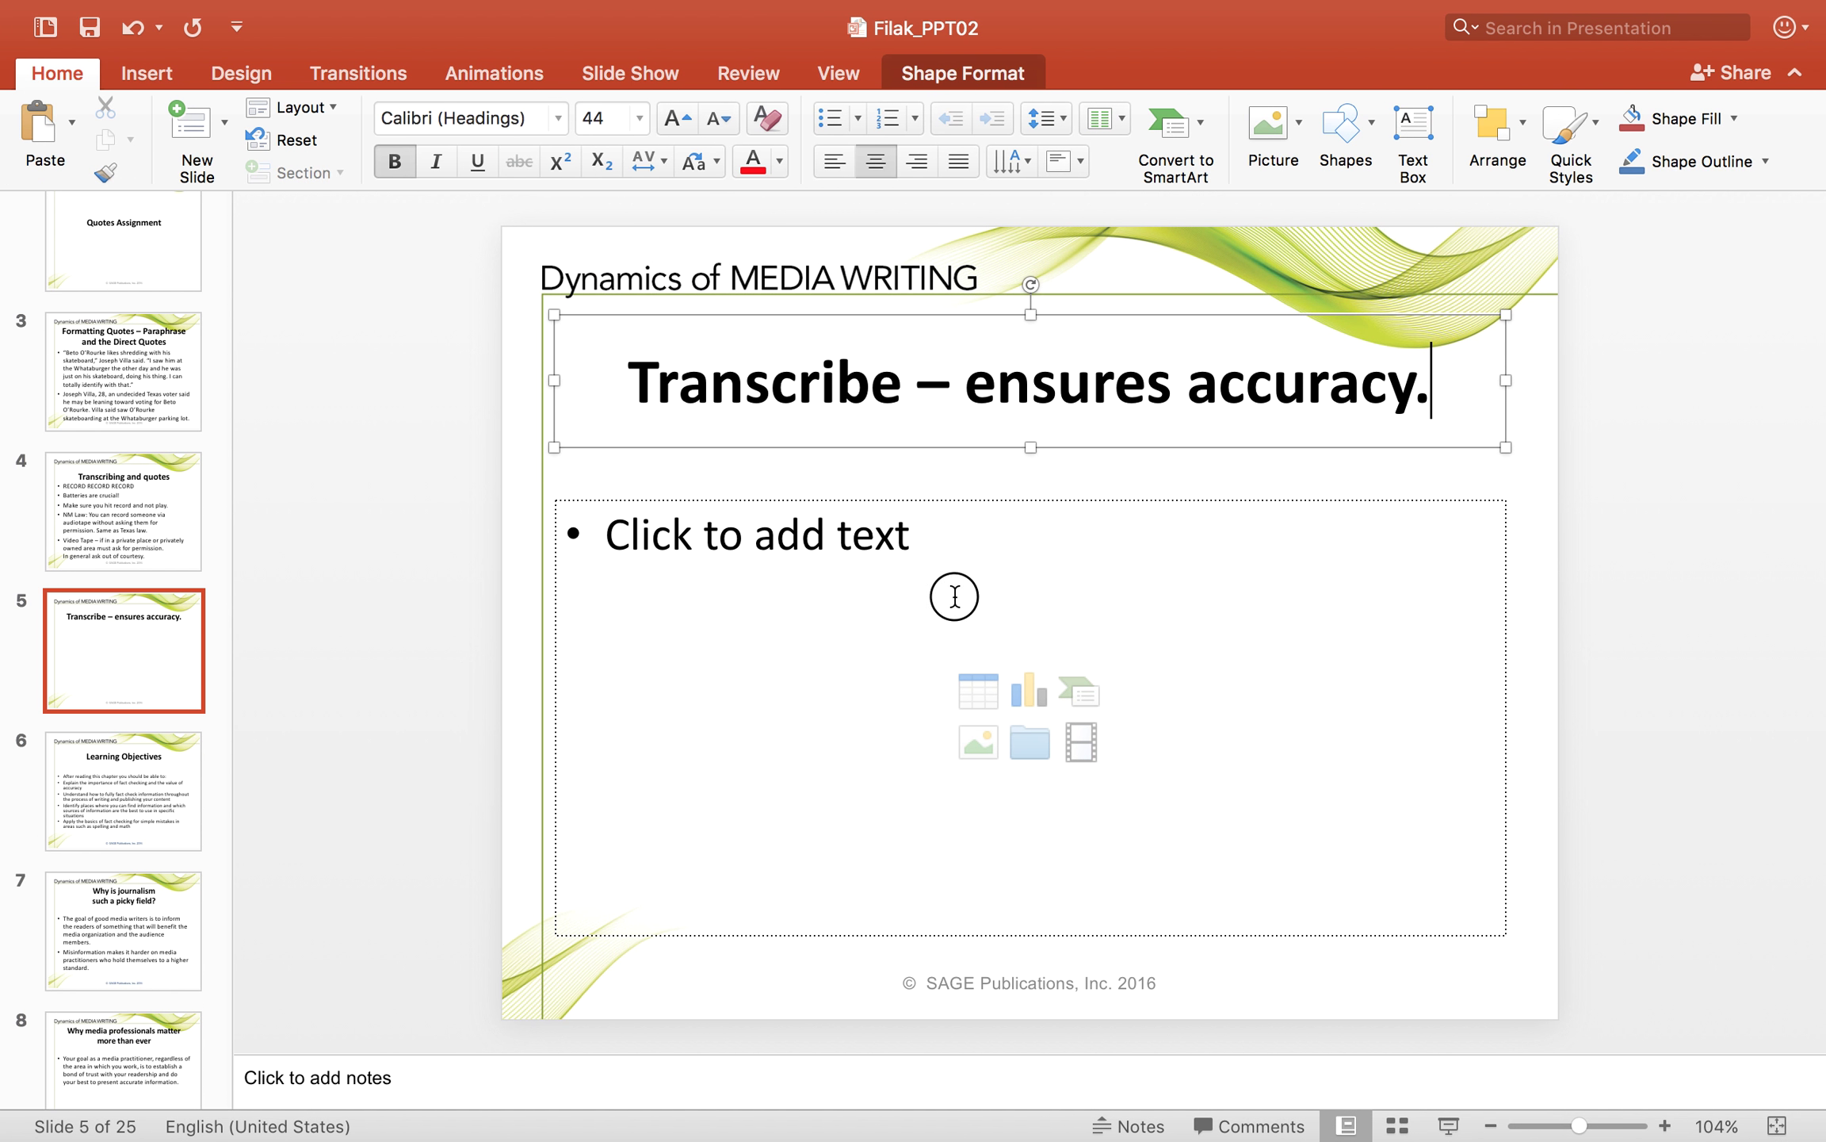
In the PowerPoint presentation, add the bullet "Assignment – Interview someone." to the body of the "Transcribe – ensures accuracy." slide
click(955, 594)
text(Assignment - )
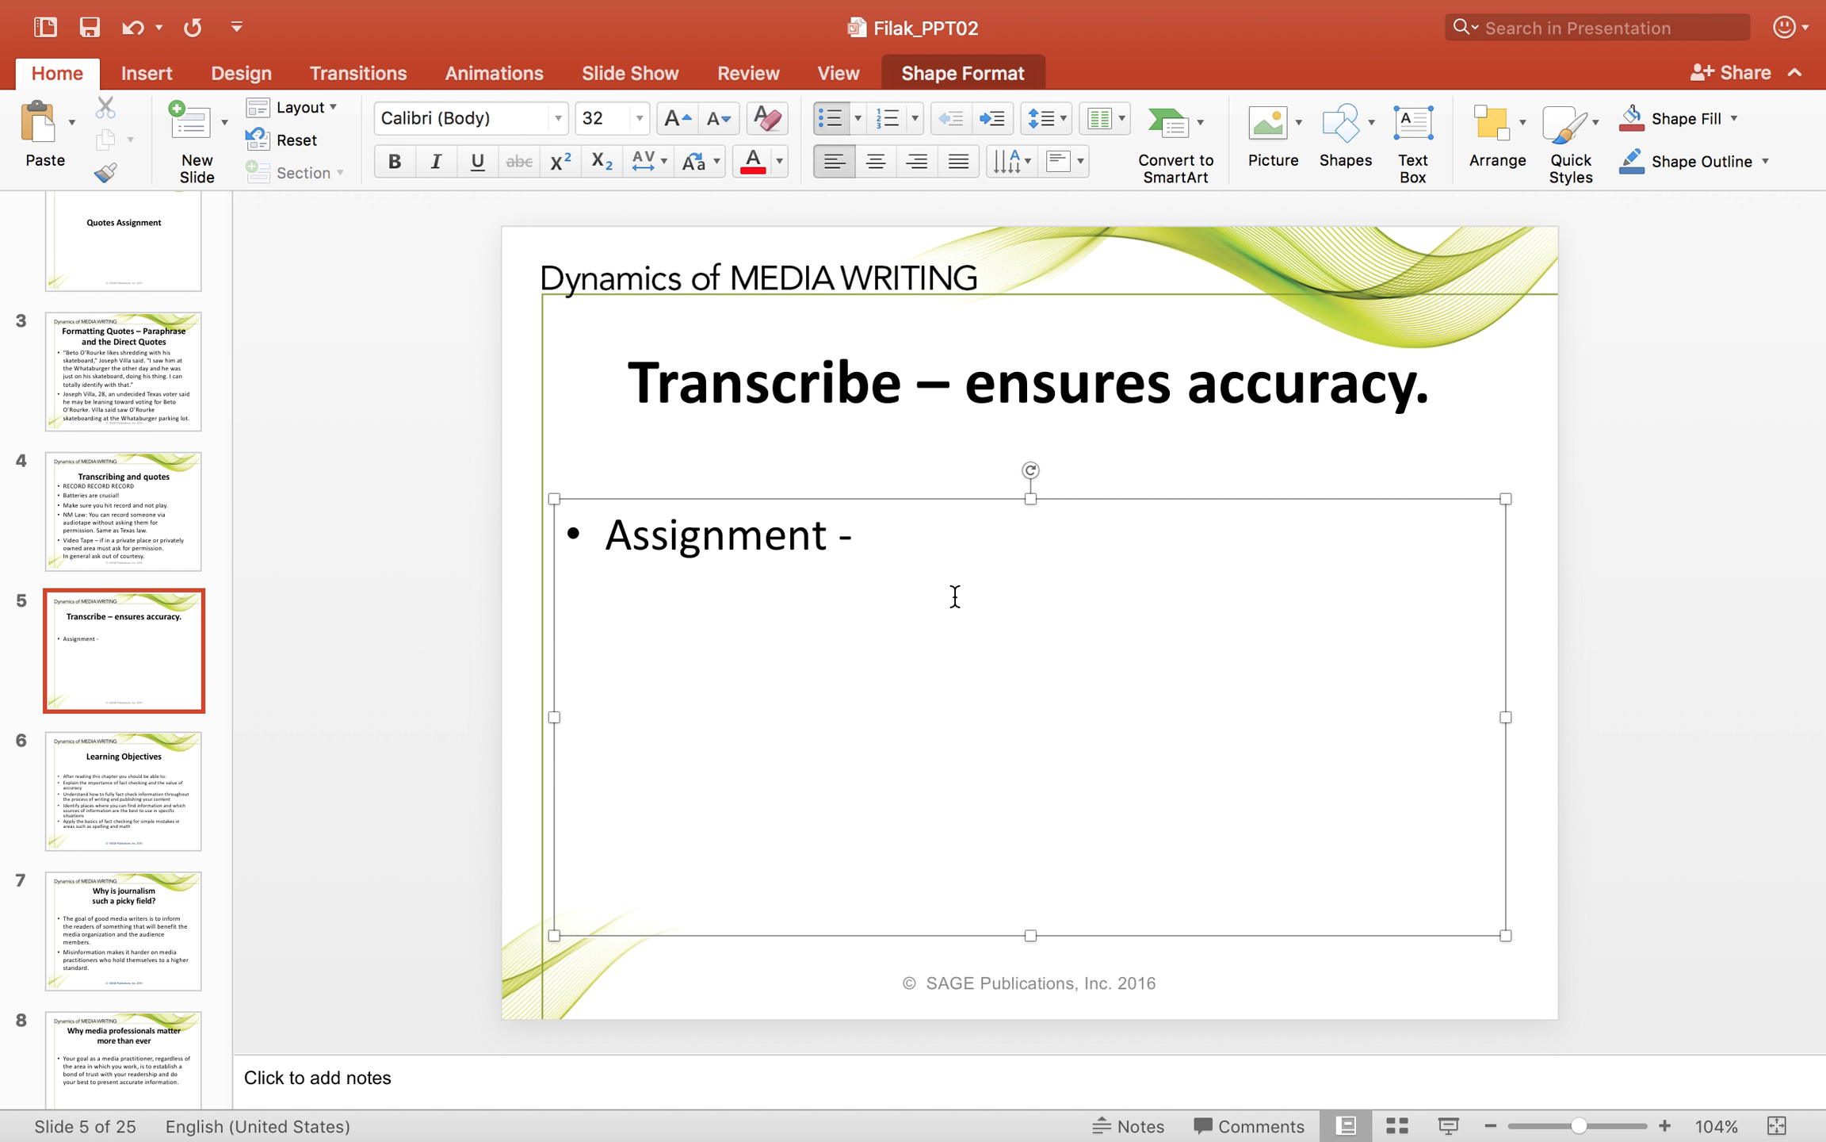
text(INtervie)
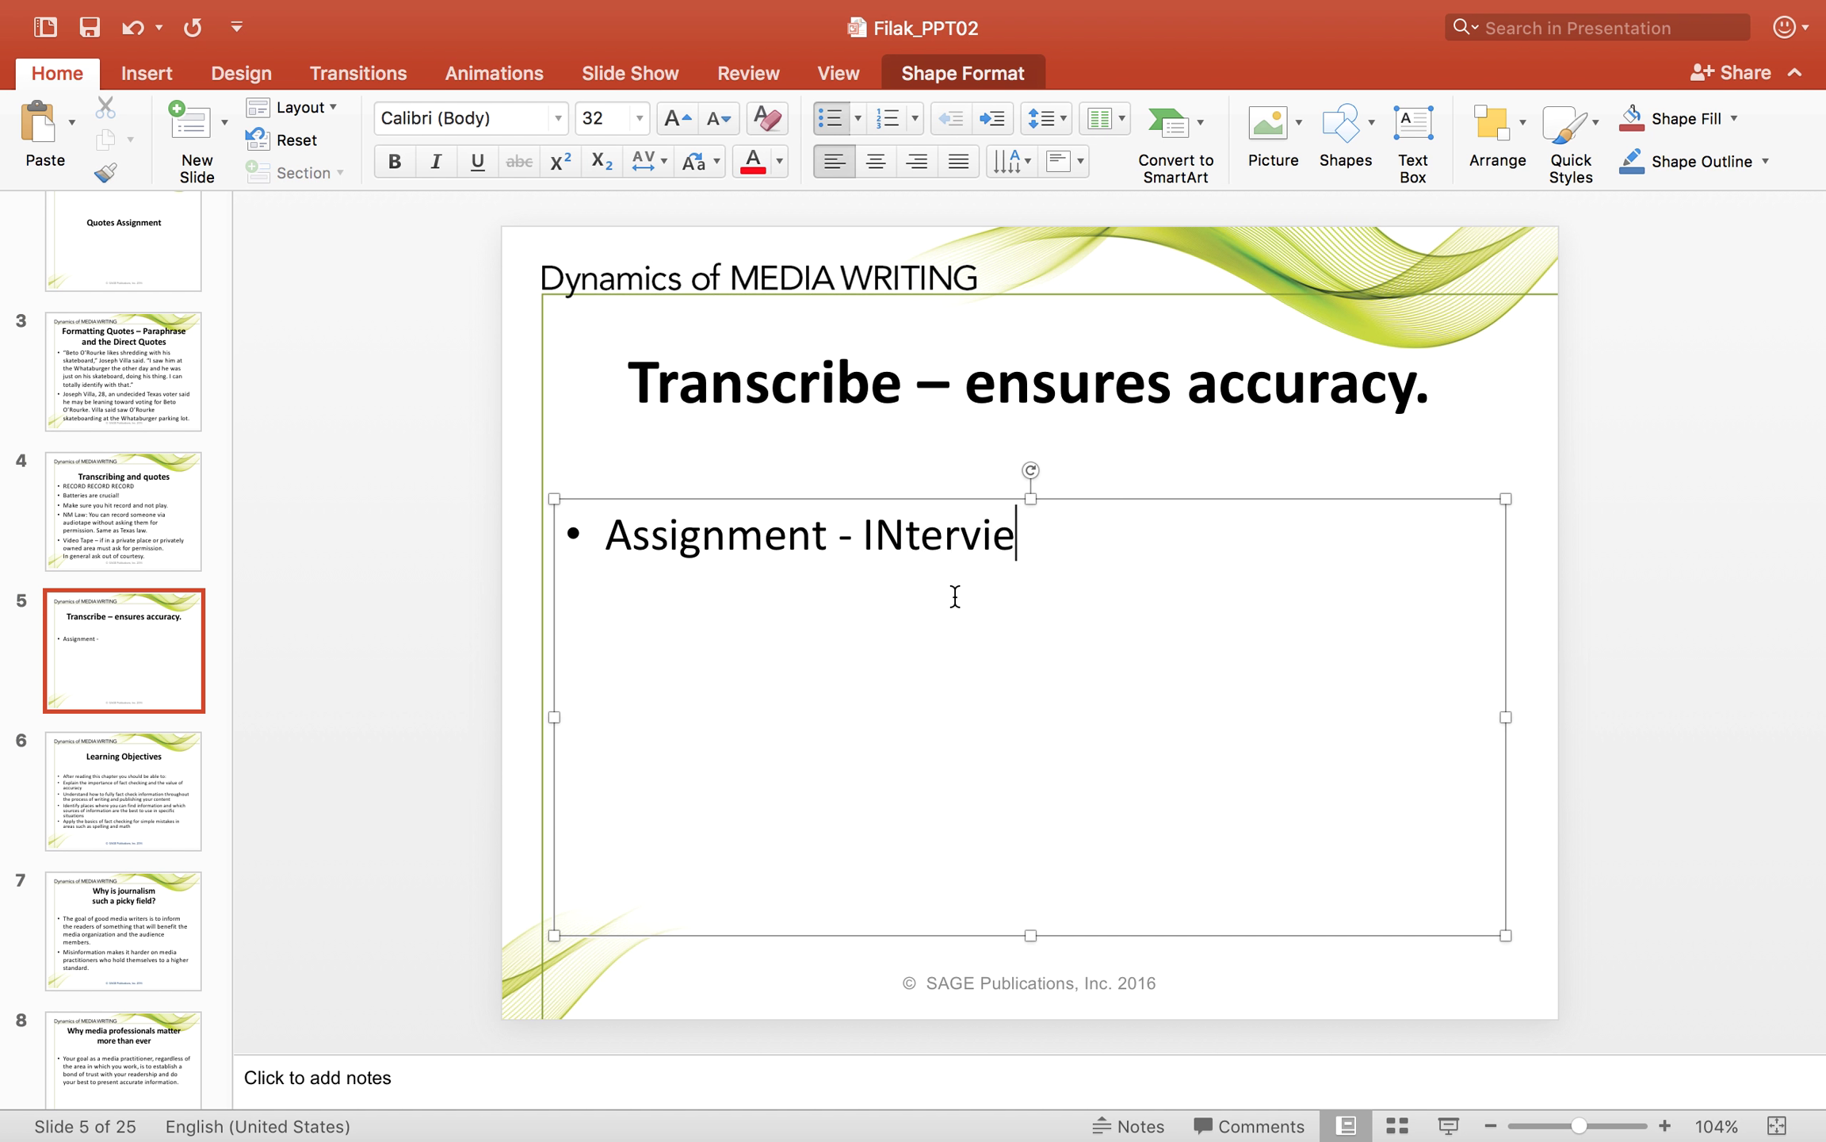
text(w soms)
key(BackSpace)
text(eone.)
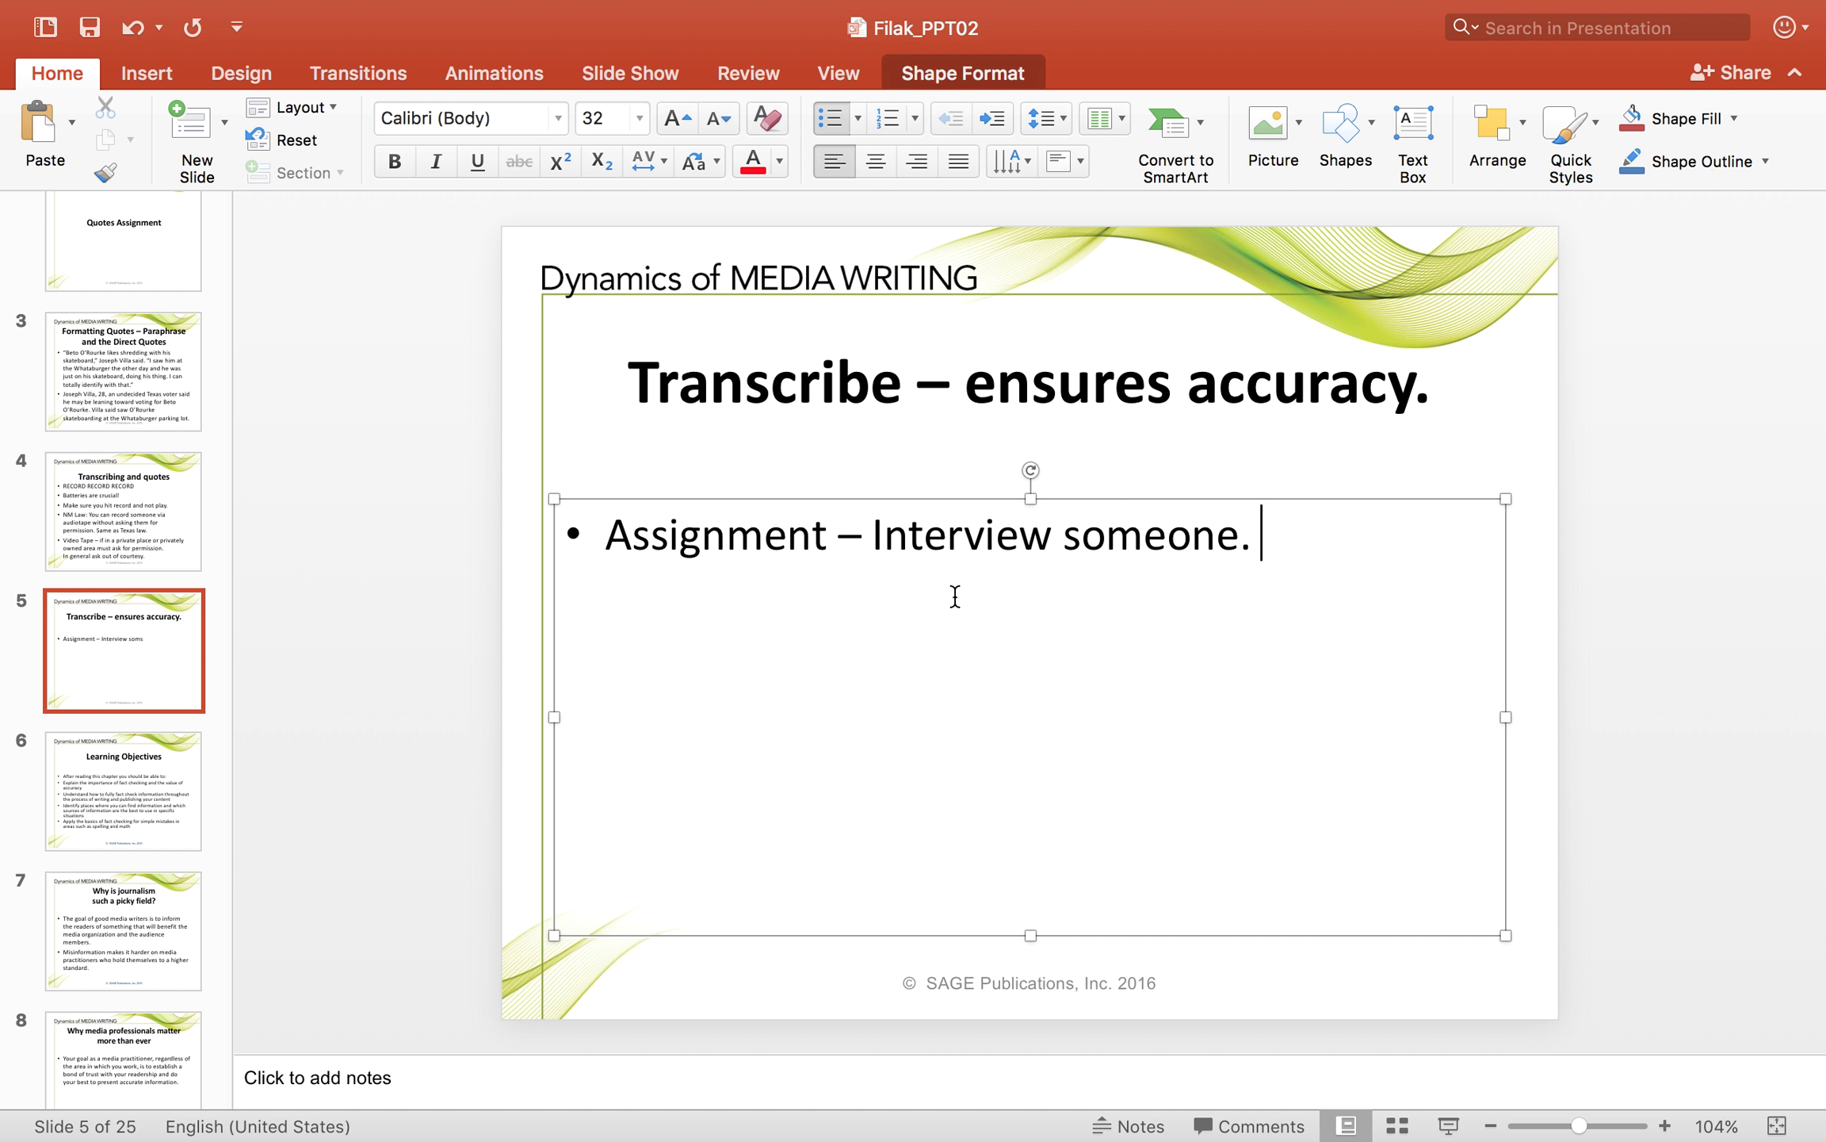